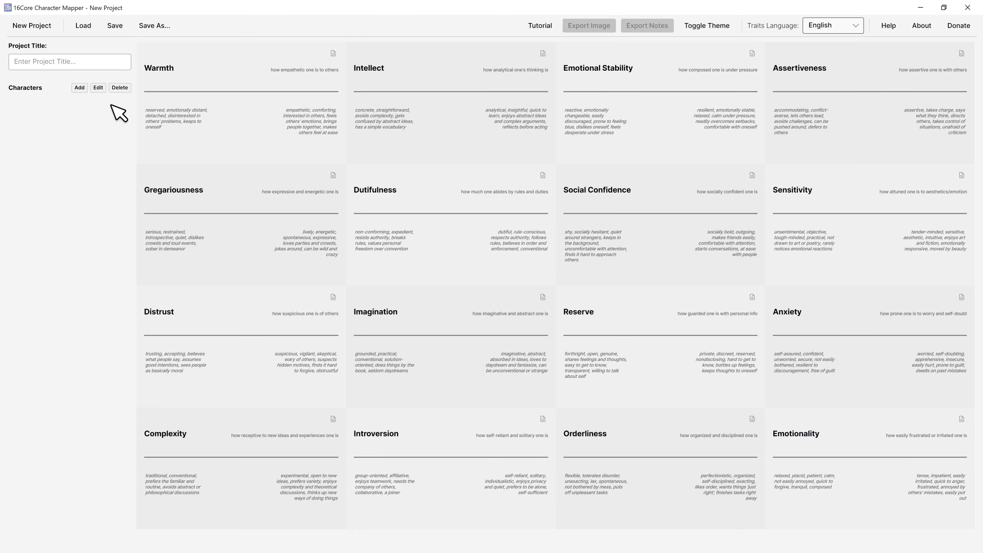
Step: Title the new project "The Show"
left_click(96, 66)
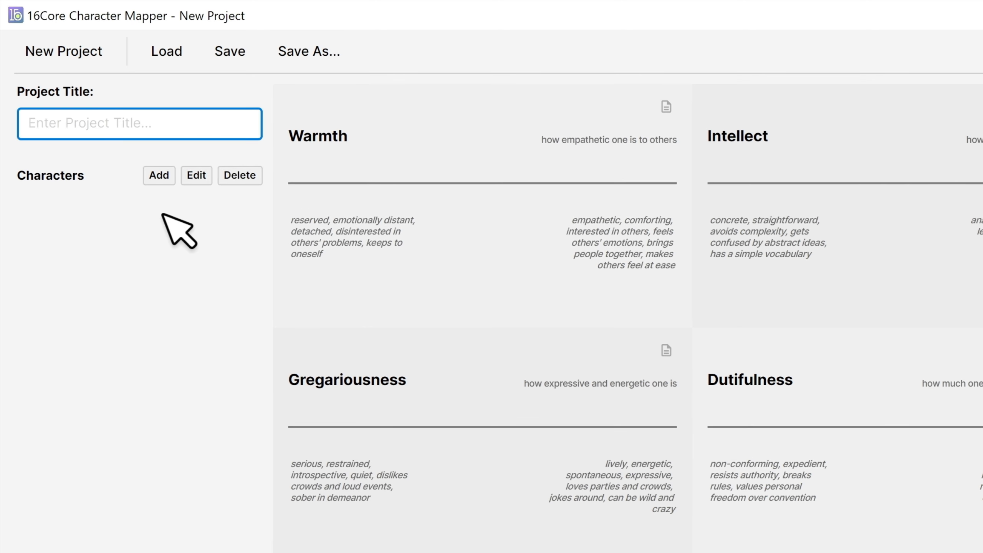
type("The")
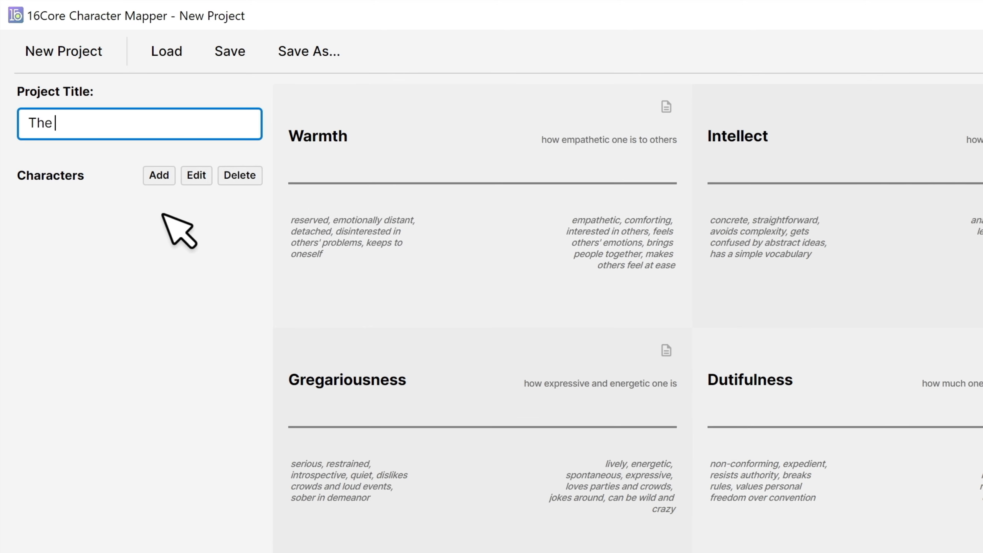
type(" Show")
left_click(162, 214)
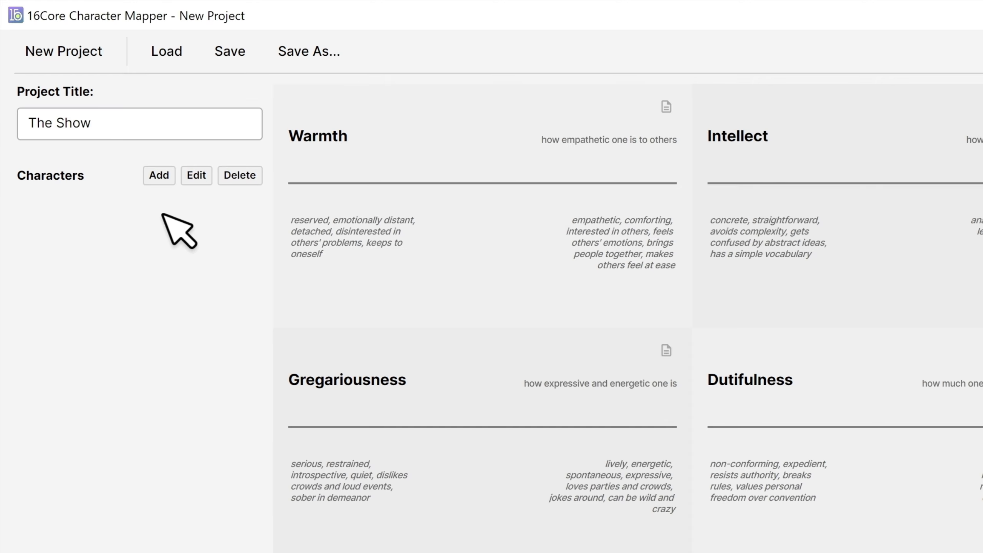
Step: Add a main character, entering the character's name and choosing yellow-green from the color palette
left_click(158, 175)
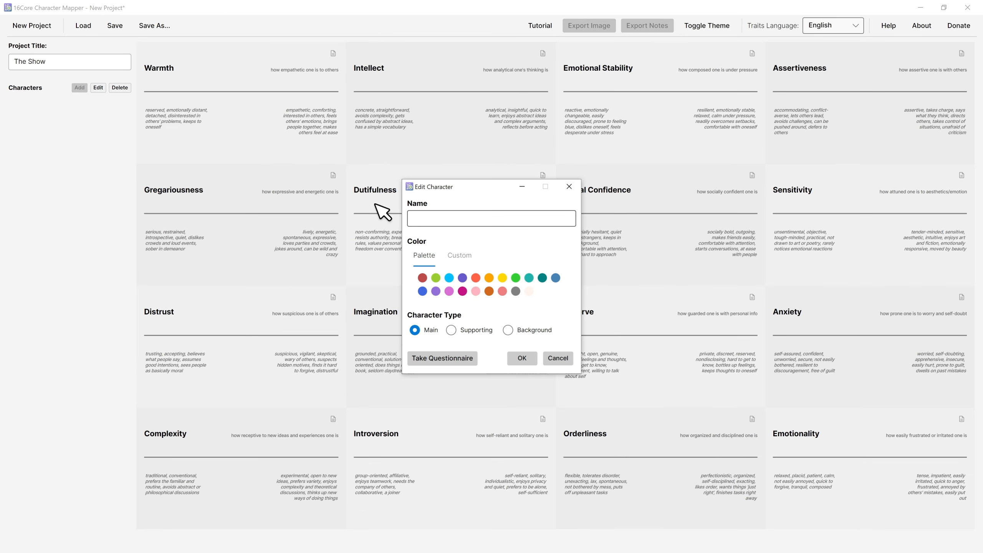
left_click(422, 221)
type("Jane")
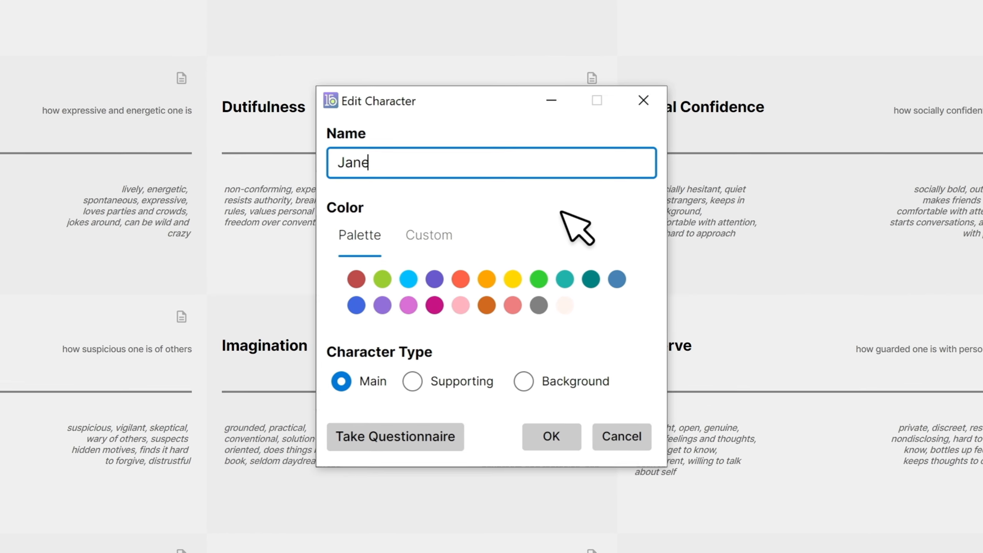
left_click(380, 279)
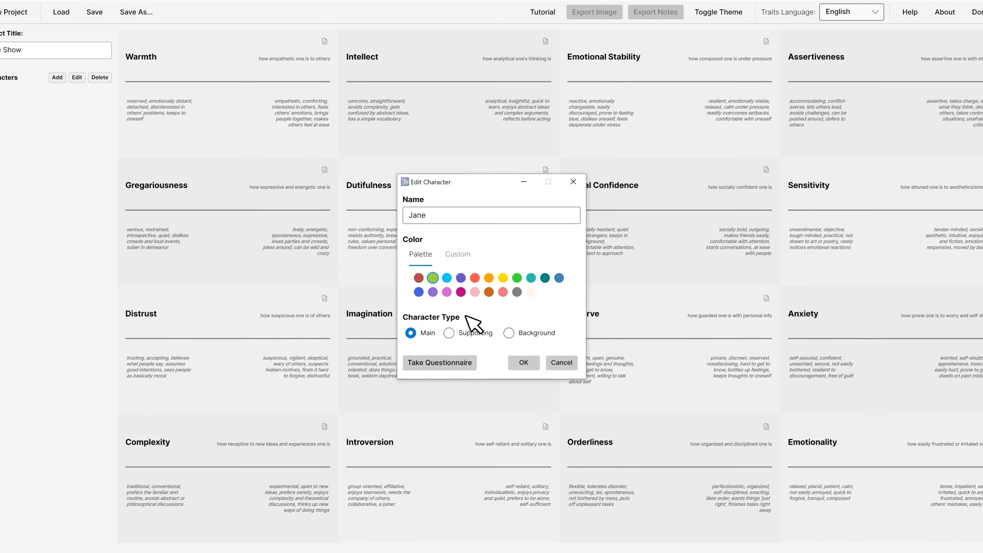
left_click(524, 363)
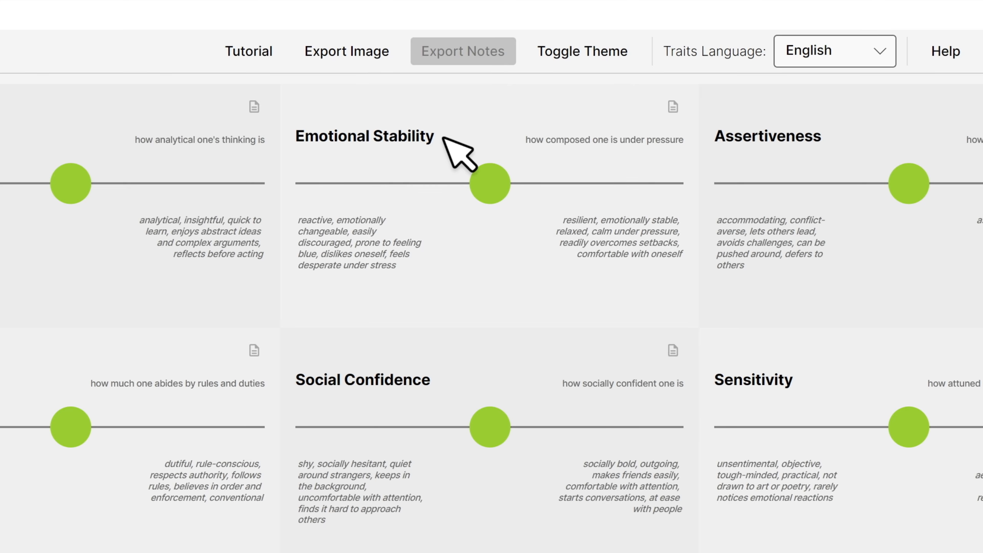
Step: Set the green character's Emotional Stability and Gregariousness high and Distrust low on the trait scales
left_click_drag(486, 184, 636, 184)
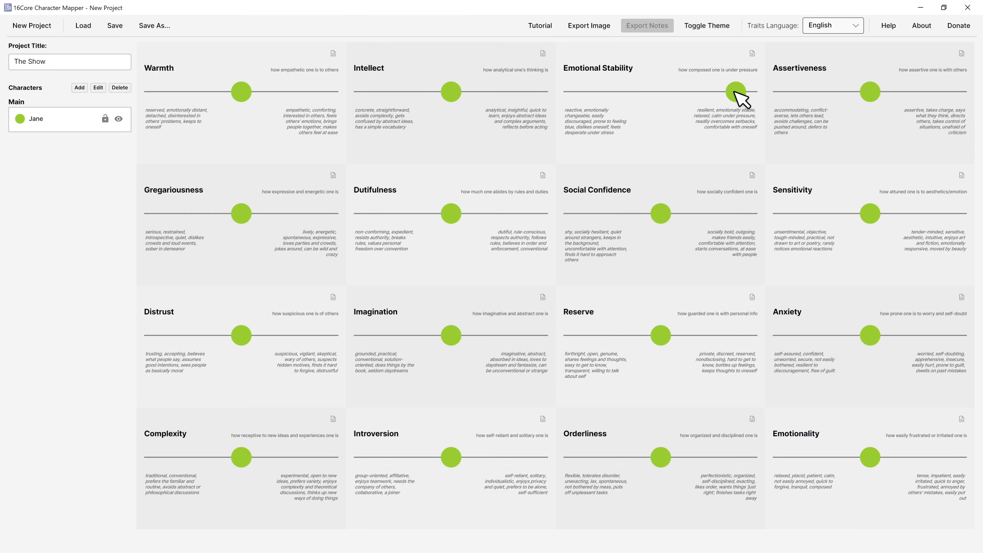
left_click_drag(241, 213, 297, 212)
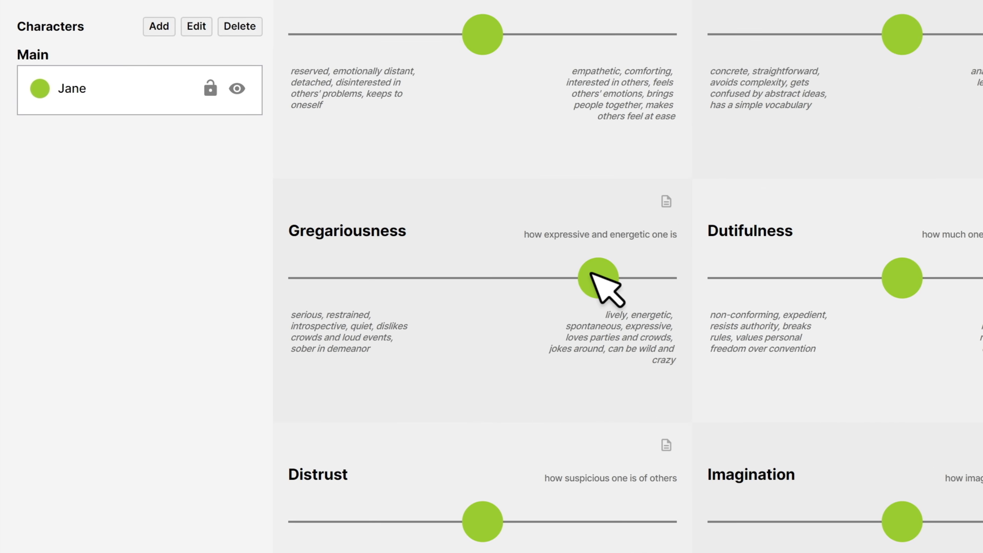
left_click_drag(591, 273, 621, 273)
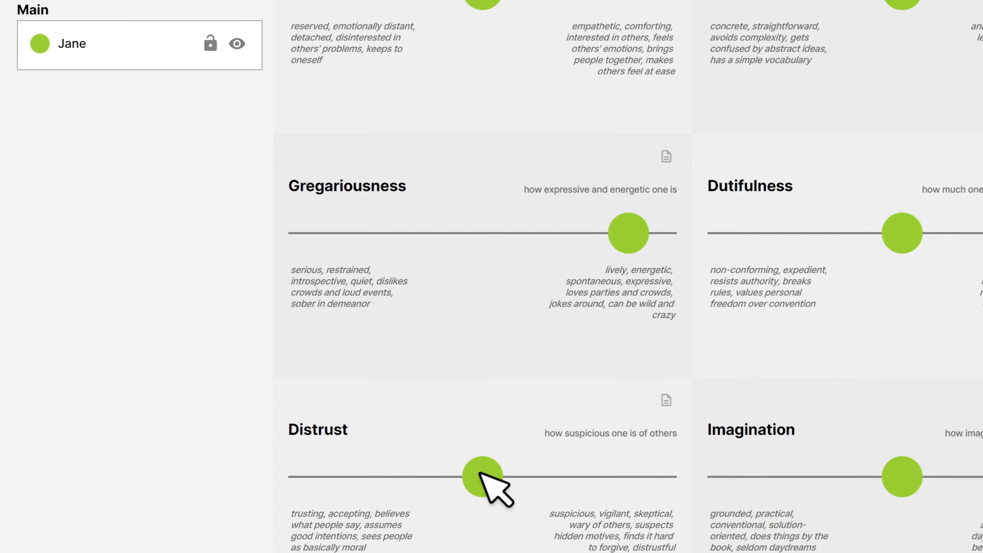
left_click_drag(480, 274, 333, 274)
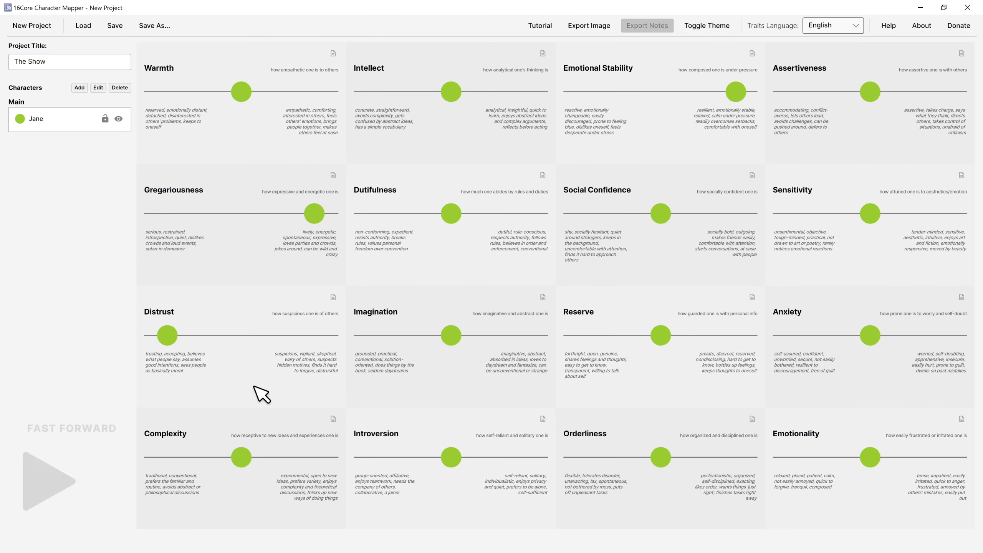
Step: Set the green character's Dutifulness, Sensitivity and Imagination slightly above the middle, Assertiveness moderately high, Orderliness slightly below the middle and Reserve low
left_click_drag(450, 214, 461, 210)
left_click_drag(871, 92, 926, 93)
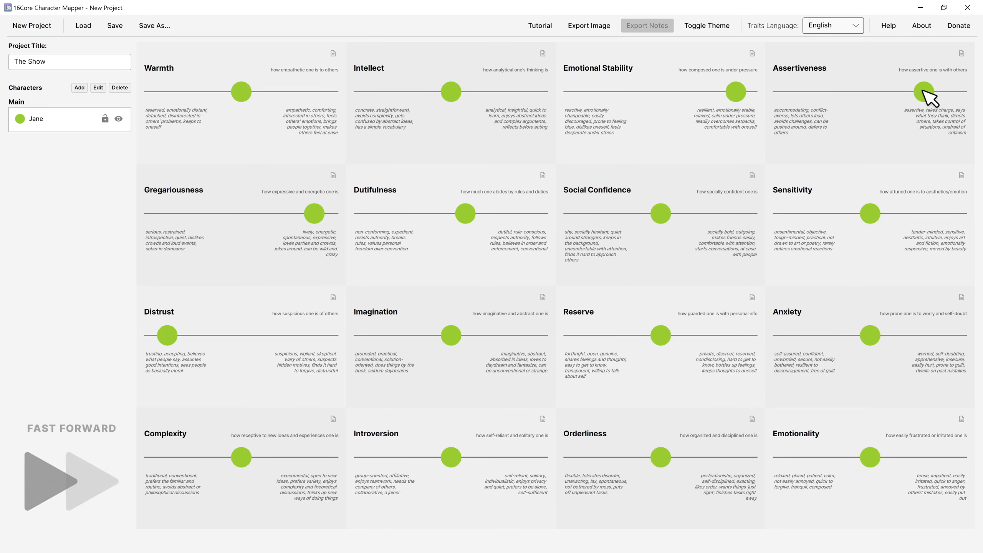
left_click_drag(870, 213, 896, 214)
left_click_drag(660, 458, 653, 457)
left_click_drag(452, 335, 469, 335)
left_click_drag(661, 335, 585, 335)
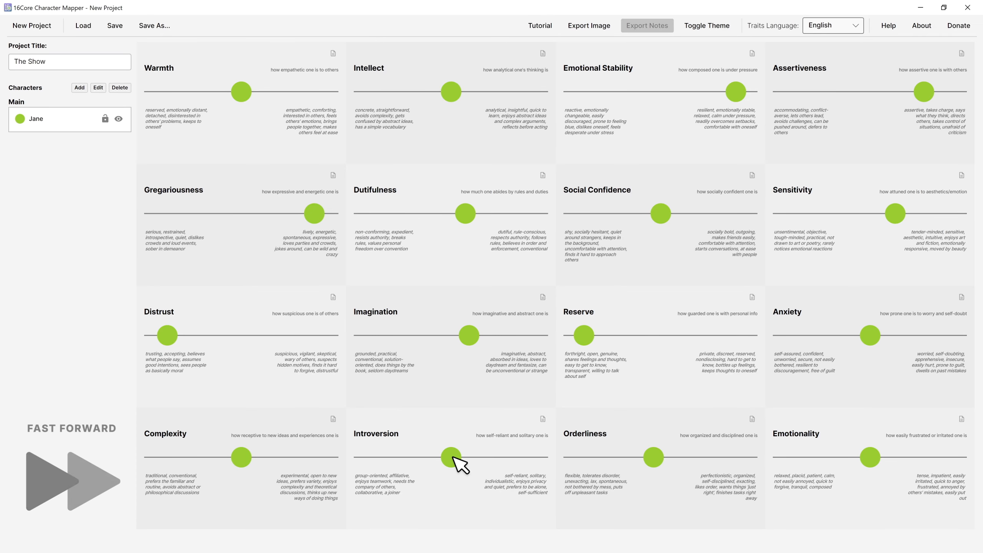
Step: Set the green character's Introversion low, Social Confidence and Warmth moderately high, Complexity slightly above the middle, and Intellect and Emotionality somewhat below it
left_click_drag(451, 458, 388, 457)
left_click_drag(660, 214, 707, 213)
left_click_drag(241, 458, 257, 457)
left_click_drag(451, 92, 422, 91)
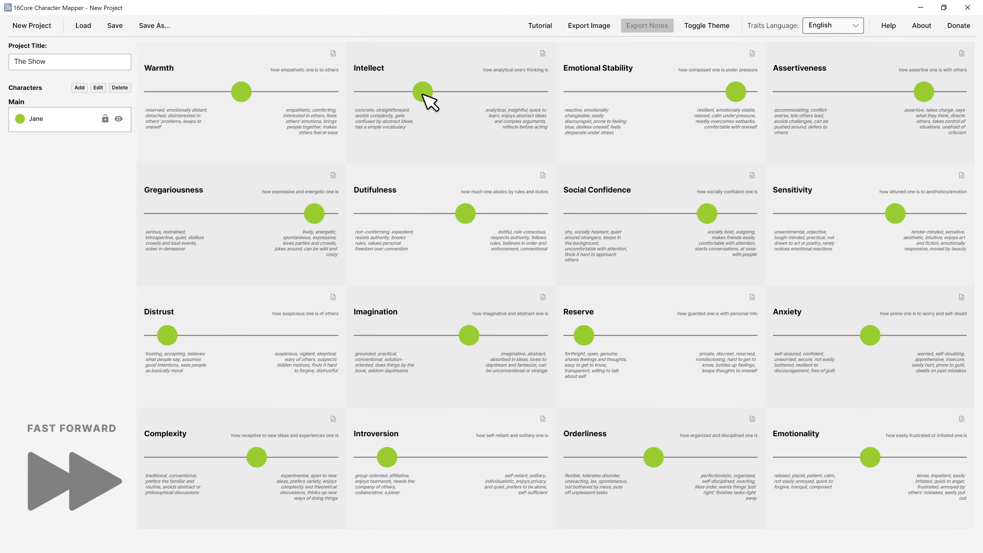
left_click_drag(241, 92, 282, 92)
left_click_drag(870, 457, 850, 463)
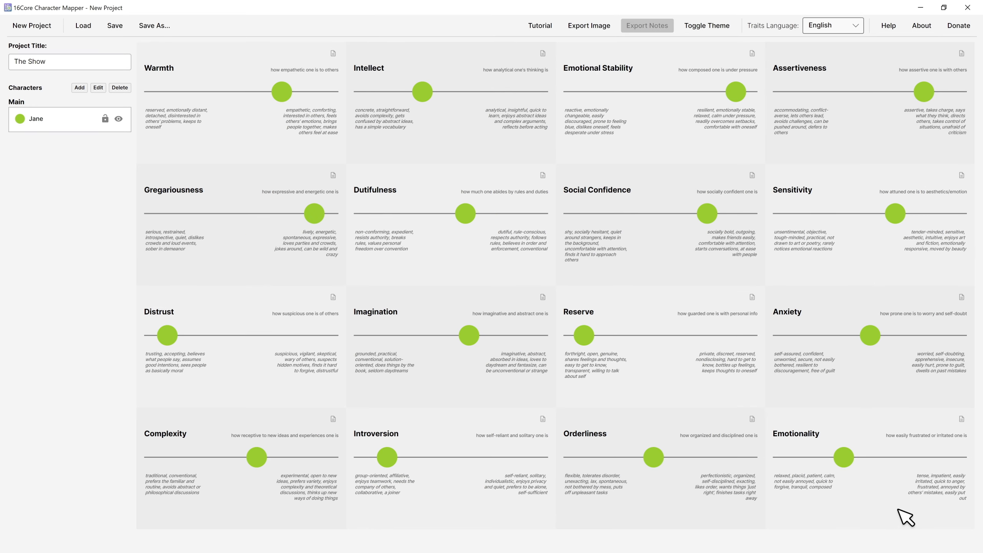
Step: Add a second main character, entering the character's name and choosing orange-red from the color palette
left_click(84, 89)
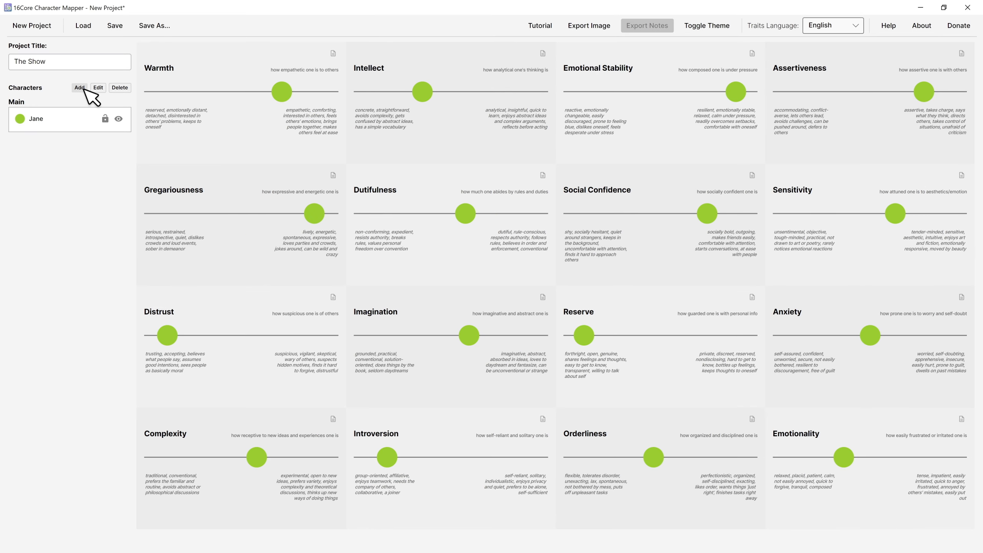
left_click(443, 223)
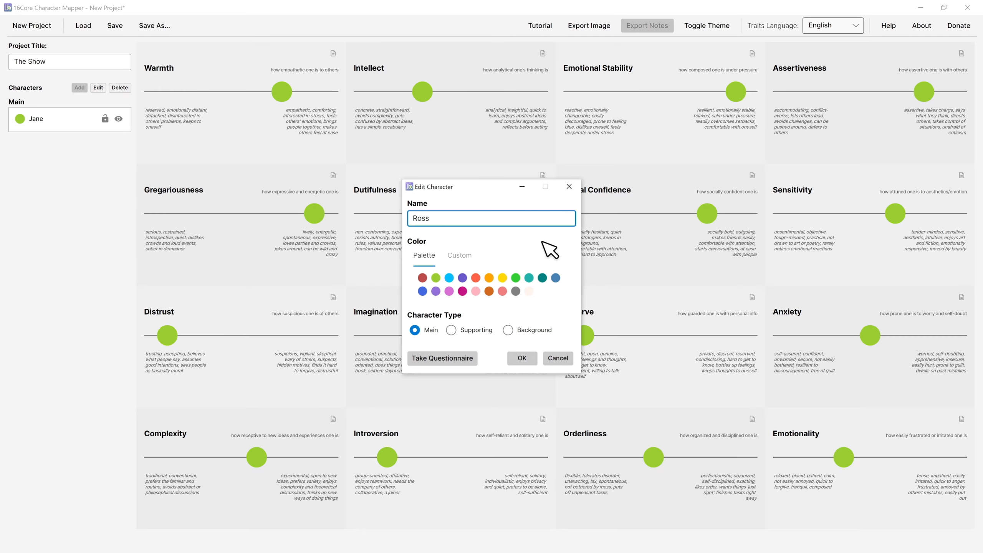
left_click(477, 277)
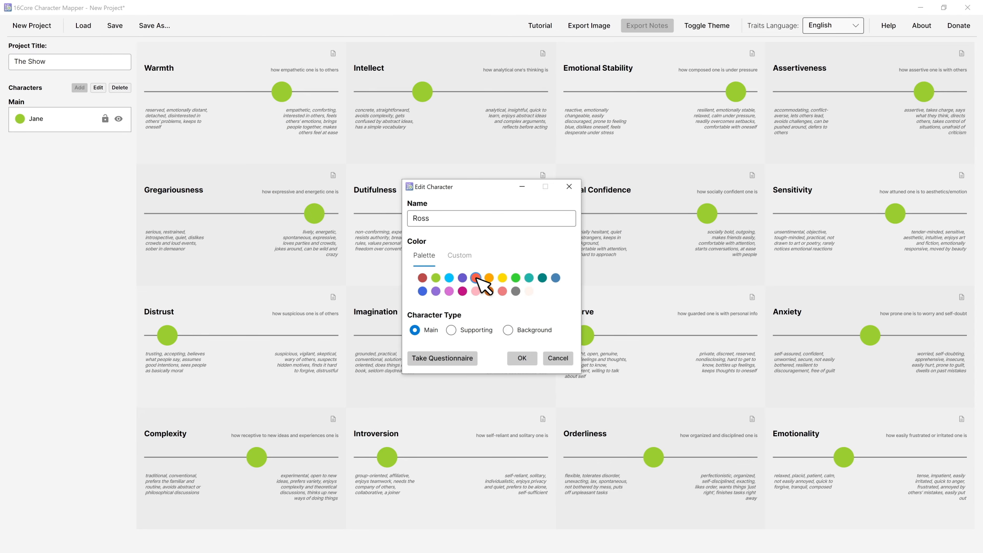
left_click(523, 357)
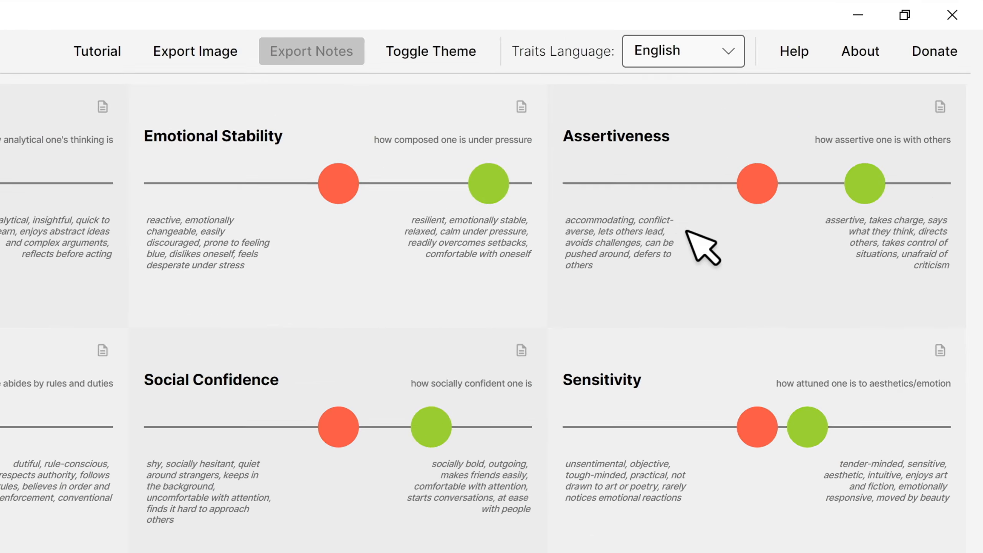
Step: Place the red character near the high end of Assertiveness and the green character just below it
left_click_drag(755, 178, 922, 179)
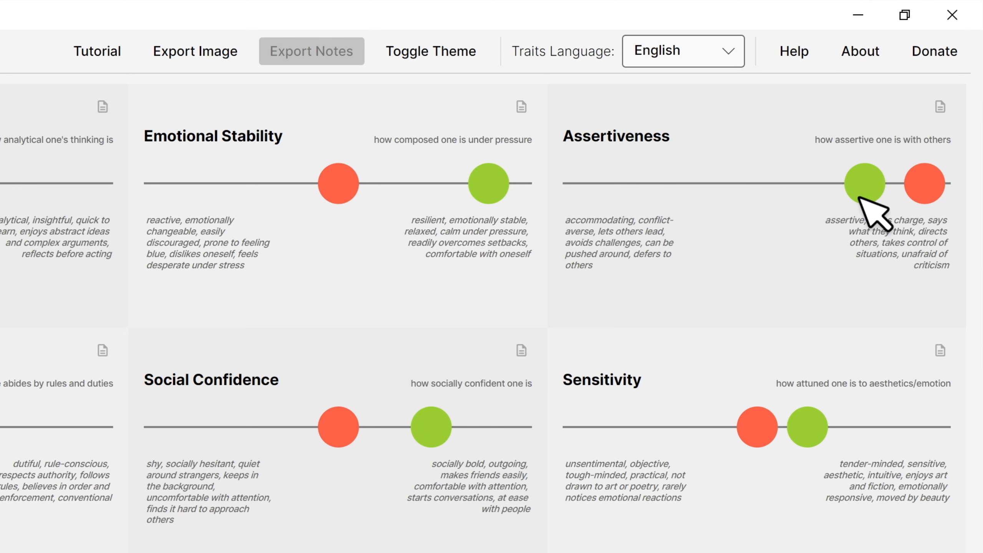
mouse_move(863, 191)
left_mouse_down()
mouse_move(667, 191)
mouse_move(659, 180)
mouse_move(865, 180)
mouse_move(643, 181)
left_mouse_up()
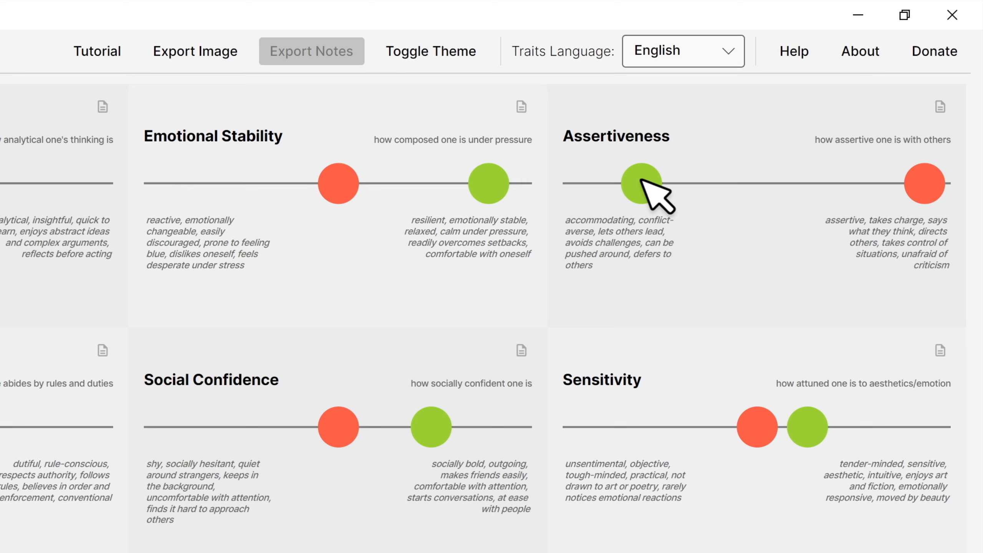
left_click_drag(642, 181, 872, 185)
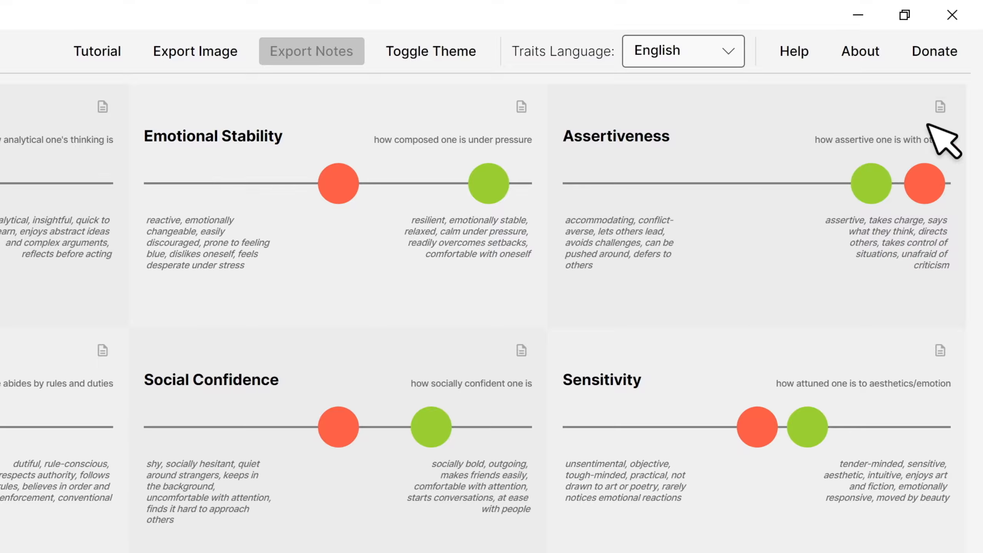
Step: Add a note to the Assertiveness trait saying that both characters want to lead, with a constant power struggle
left_click(940, 106)
type("Jane")
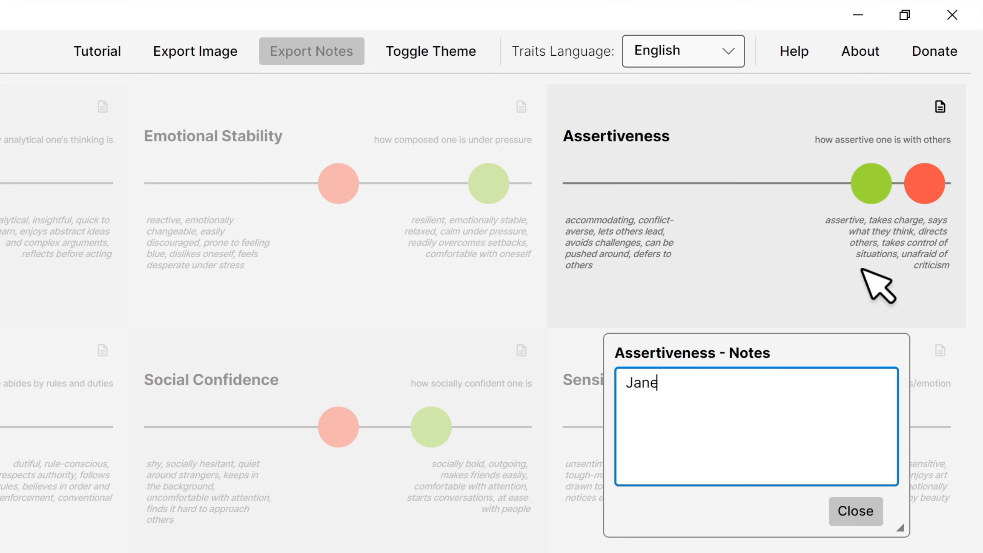
type(" and Ross both want to lead. Constant power struggle.")
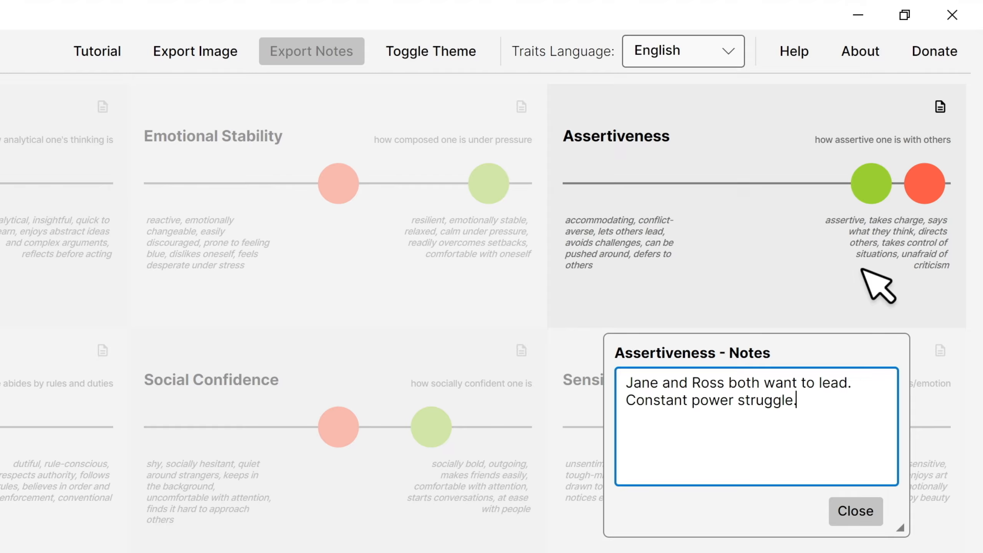
left_click(869, 508)
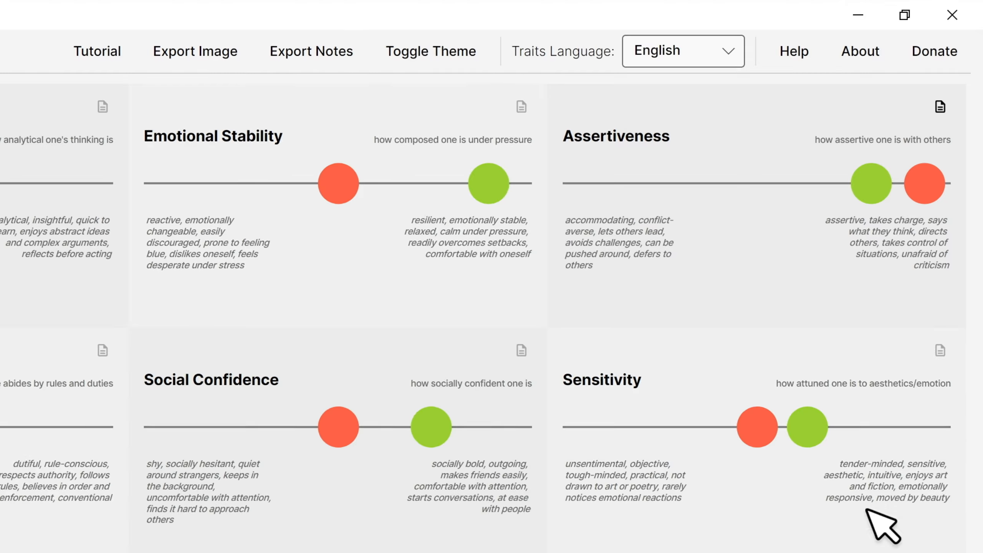
Step: Set the red character's Emotional Stability slightly below the middle, Anxiety, Imagination and Gregariousness low, and Orderliness and Reserve high
left_click_drag(361, 176, 317, 177)
left_click_drag(836, 439, 752, 440)
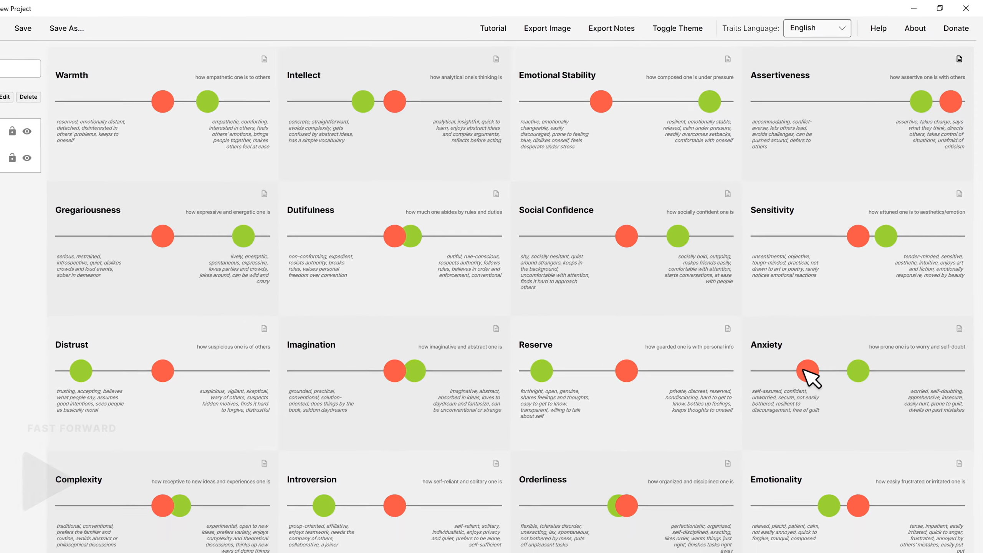
left_click_drag(656, 464, 733, 464)
left_click_drag(656, 340, 731, 340)
left_click_drag(451, 336, 389, 335)
left_click_drag(241, 213, 195, 213)
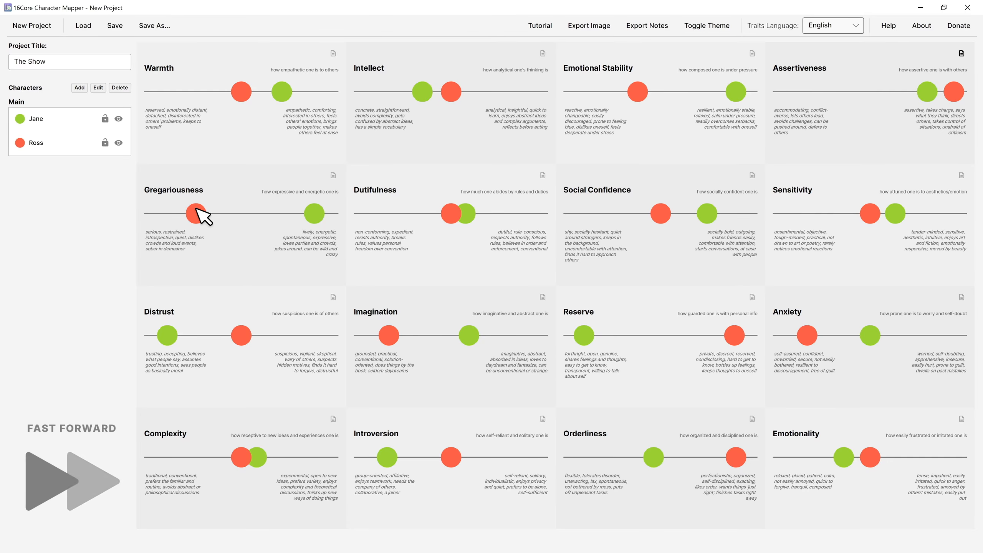
Step: Set the red character's Intellect, Distrust and Introversion moderately high and Social Confidence slightly above the middle
left_click_drag(450, 91, 492, 92)
left_click_drag(661, 213, 673, 214)
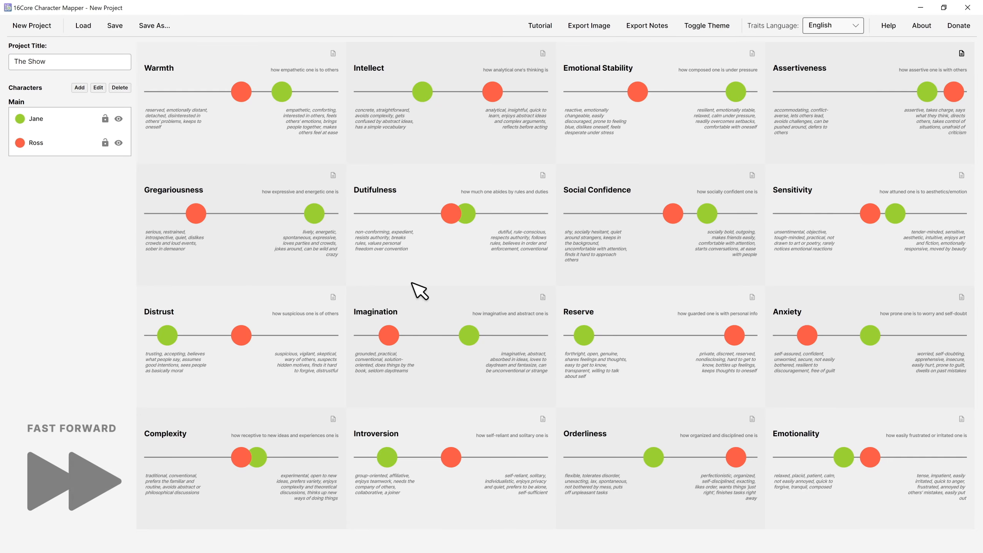
left_click_drag(241, 336, 286, 335)
left_click_drag(480, 457, 508, 458)
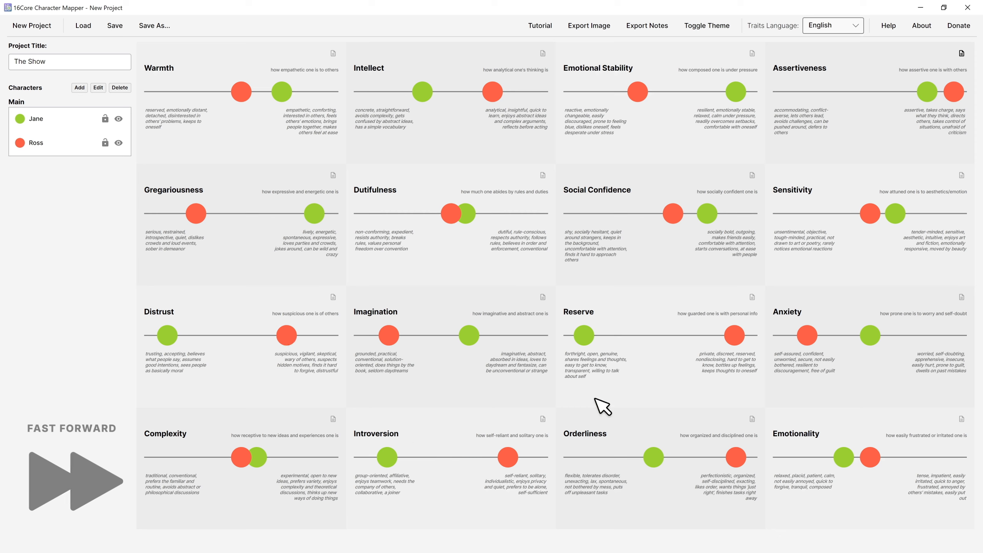
Step: Set the red character's Sensitivity, Warmth and Complexity low, Dutifulness high and Emotionality moderately high
left_click_drag(871, 213, 799, 213)
left_click_drag(241, 91, 197, 91)
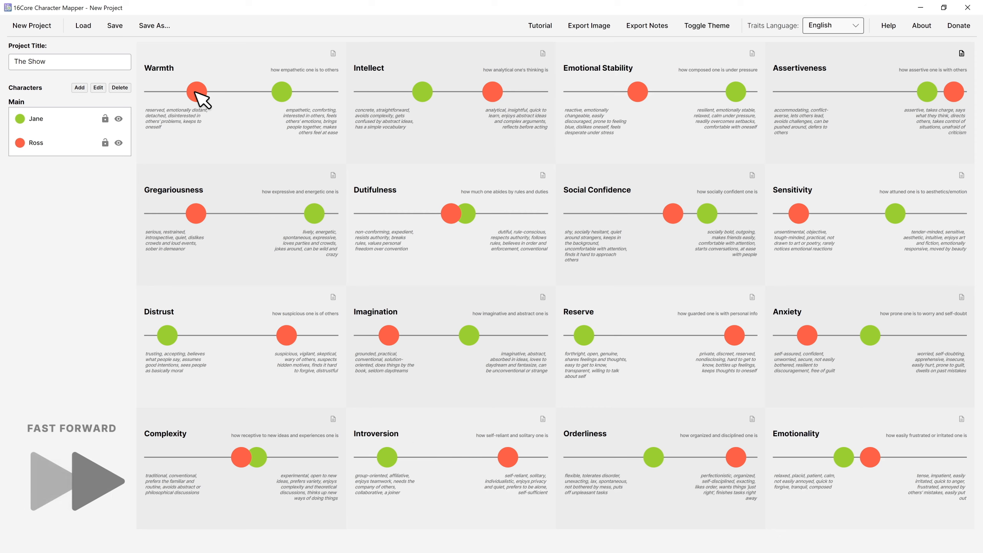
left_click_drag(242, 457, 178, 457)
left_click_drag(451, 213, 519, 213)
left_click_drag(870, 457, 919, 457)
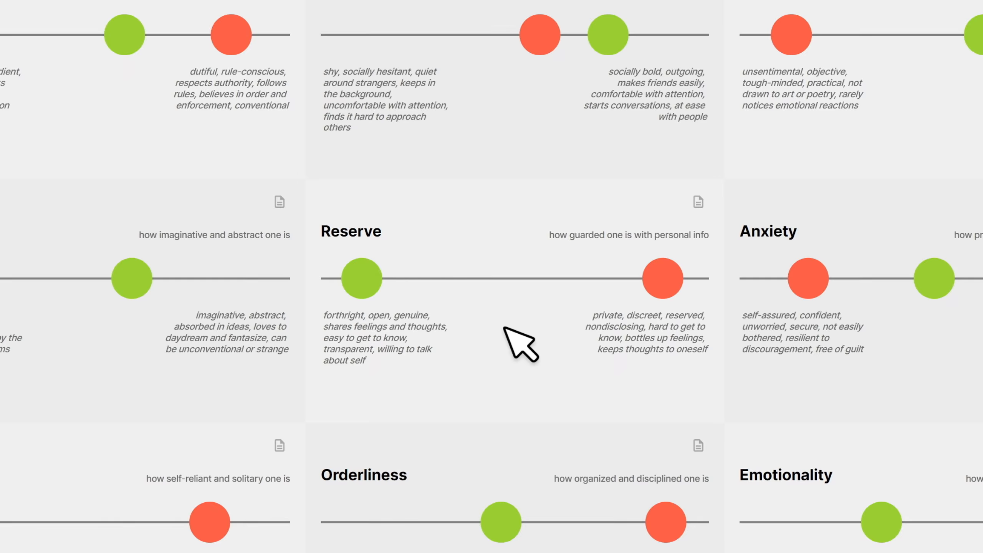
Step: Add a note to the Reserve trait saying the red character believes that leading means being distant
left_click(699, 202)
type("Ross believes that leading means being distant.")
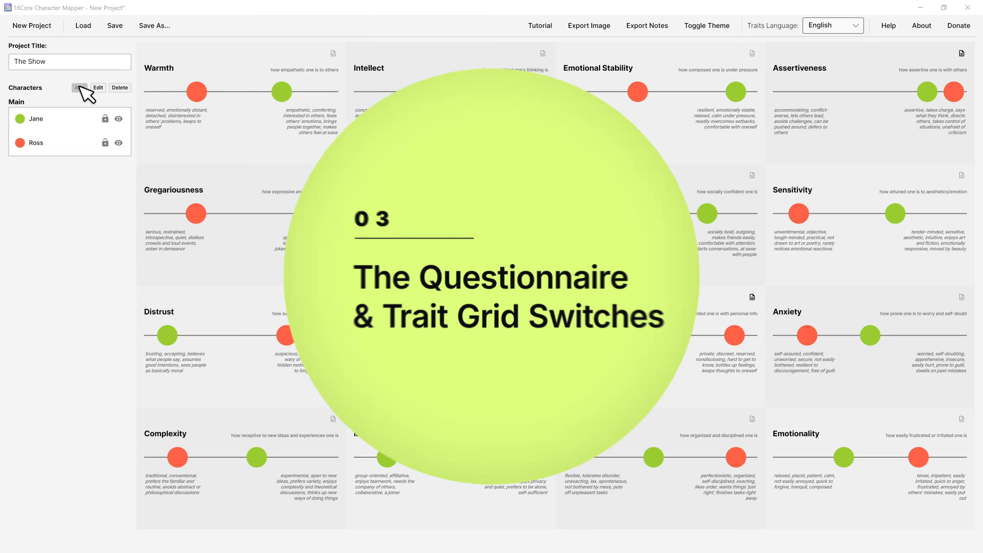
Step: Add a new character in royal blue with the Supporting type, enter the character's name, and start its personality questionnaire
left_click(79, 88)
left_click(471, 222)
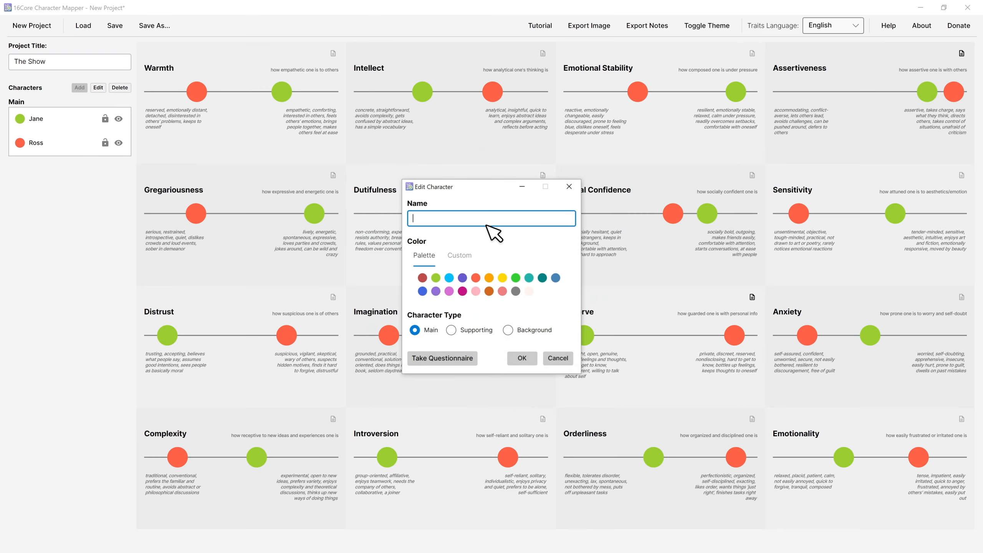
type("Liam")
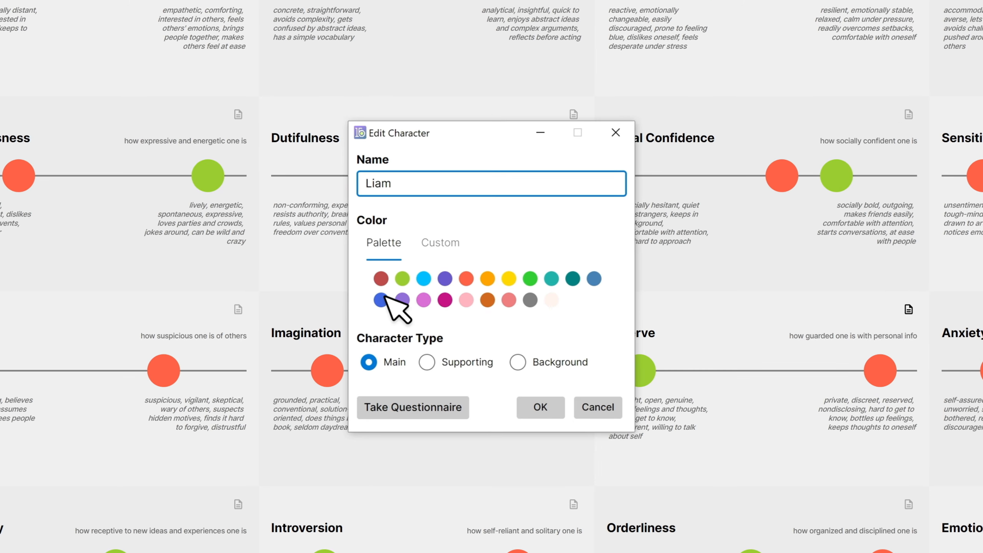
left_click(421, 291)
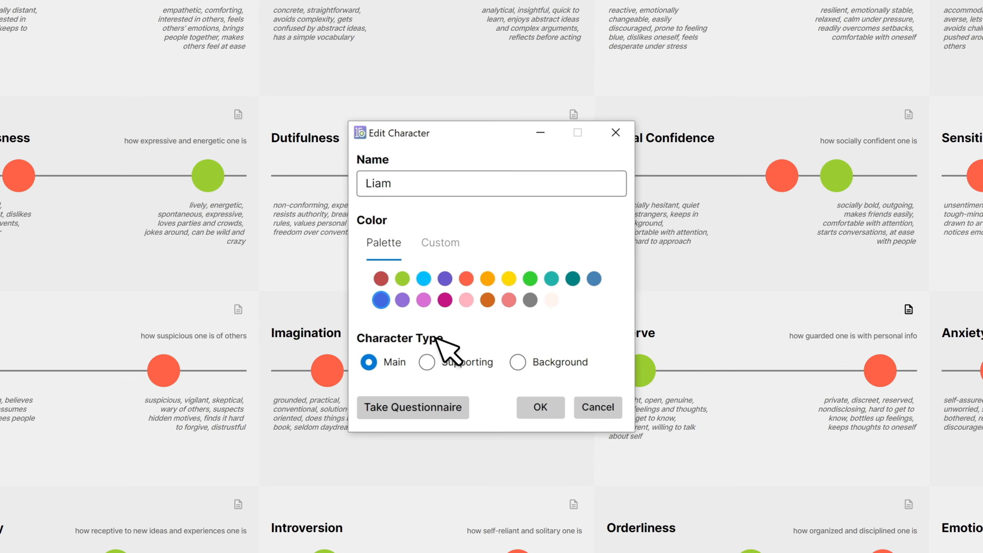
left_click(427, 362)
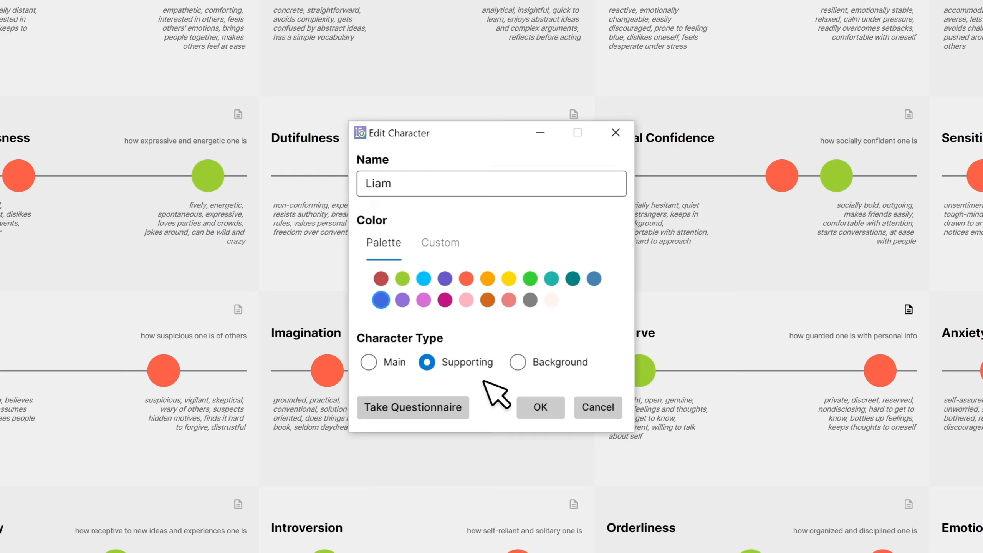
left_click(426, 408)
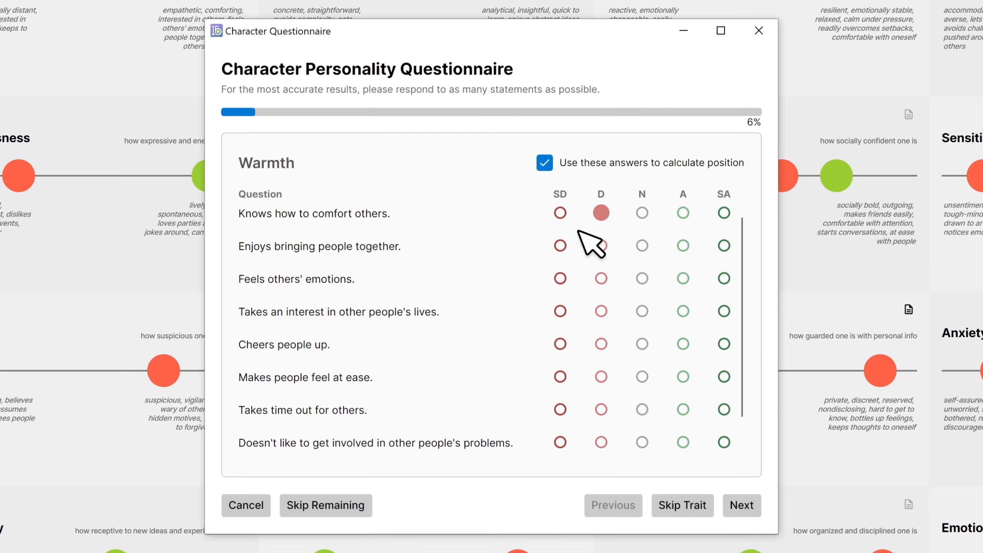
Step: Answer the Warmth statements mostly with Disagree and Strongly Disagree, rating interest in other people's lives Neutral
left_click(560, 245)
left_click(601, 279)
left_click(642, 311)
left_click(601, 344)
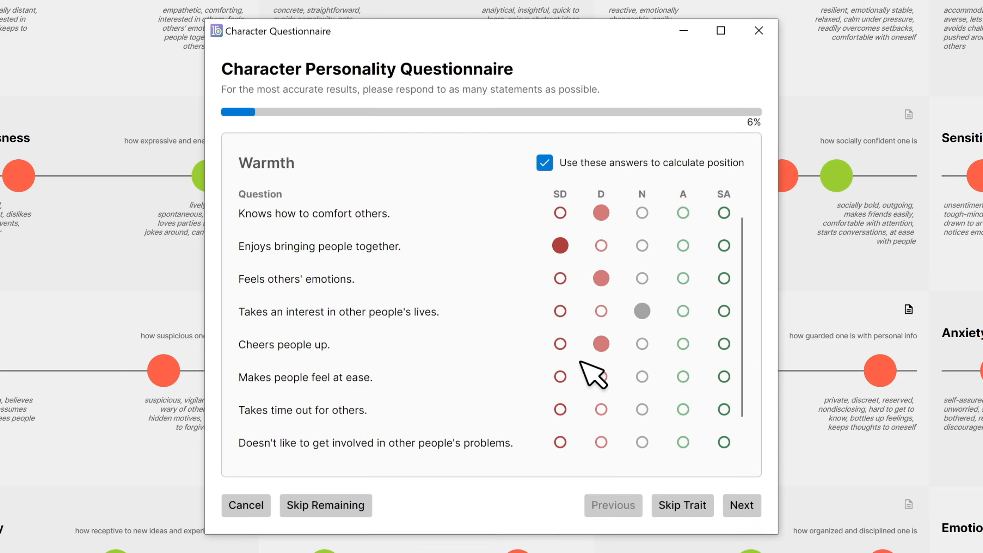
left_click(560, 377)
left_click(560, 409)
left_click(560, 443)
left_click(740, 504)
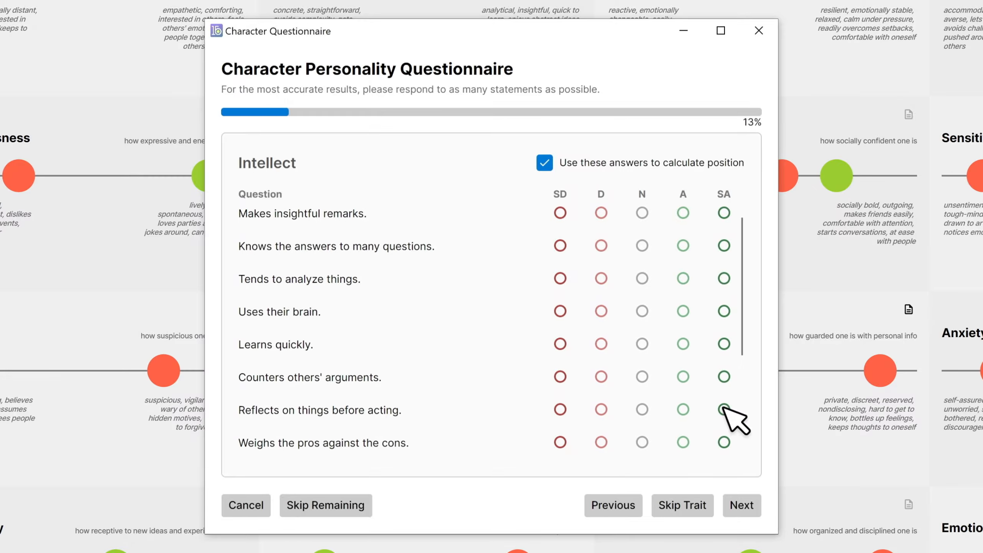
Step: Answer the Intellect statements with Agree, using Strongly Agree for knowing many answers, using their brain and countering arguments
left_click(683, 213)
left_click(724, 246)
left_click(683, 278)
left_click(724, 311)
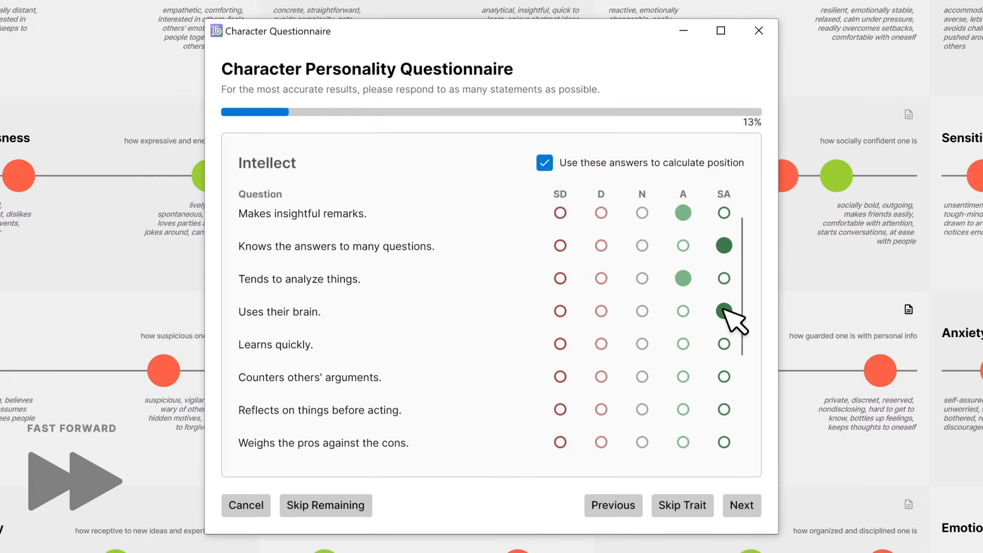
left_click(683, 343)
left_click(724, 377)
left_click(683, 410)
left_click(683, 443)
Step: Rate Emotional Stability: Agree on seldom feeling blue, Neutral on self-comfort, Strongly Disagree on mood swings and Disagree on self-dislike
left_click(683, 213)
left_click(642, 245)
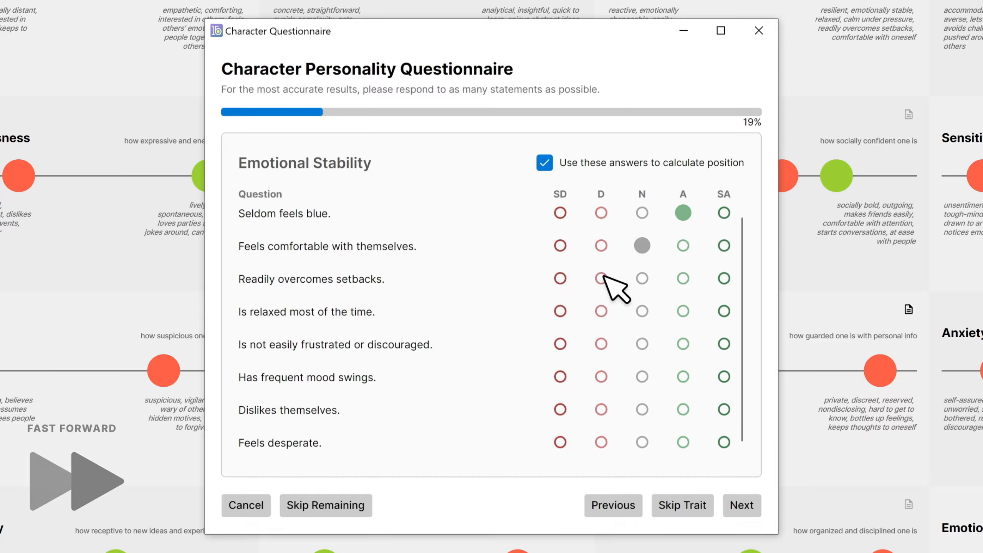
left_click(560, 377)
left_click(601, 410)
left_click(742, 505)
Step: Rate Assertiveness: Disagree on taking charge, wanting charge and taking control, Agree on providing criticism, Neutral on never challenging things
left_click(601, 213)
left_click(601, 245)
left_click(684, 312)
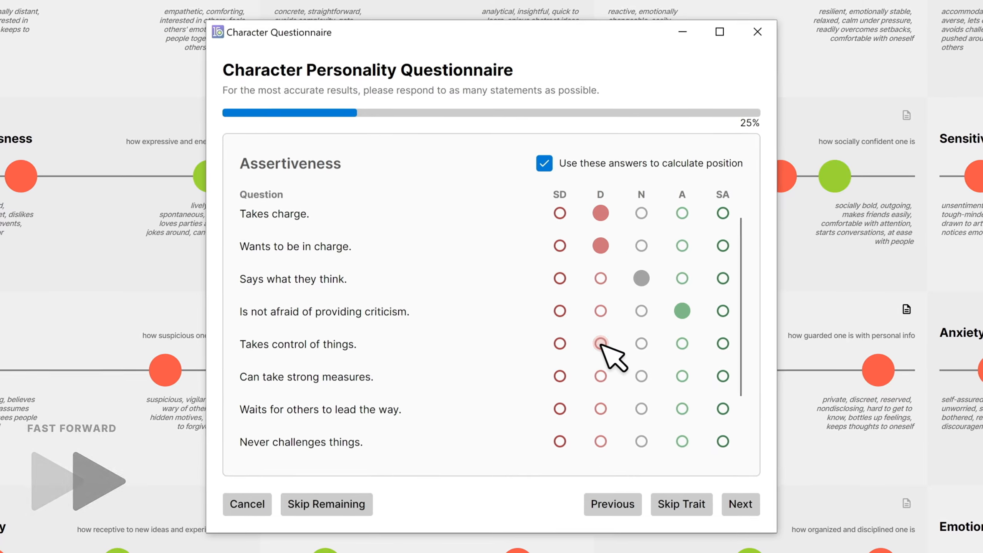
left_click(601, 343)
left_click(642, 443)
left_click(740, 503)
Step: Answer the Gregariousness statements with Strongly Disagree on the first, Neutral on the second, Disagree on the third and Agree on the fifth
left_click(559, 213)
left_click(641, 245)
left_click(600, 278)
left_click(682, 343)
left_click(740, 504)
Step: Rate Dutifulness: Neutral on strict law enforcement and Strongly Disagree on standing during the national anthem
left_click(640, 213)
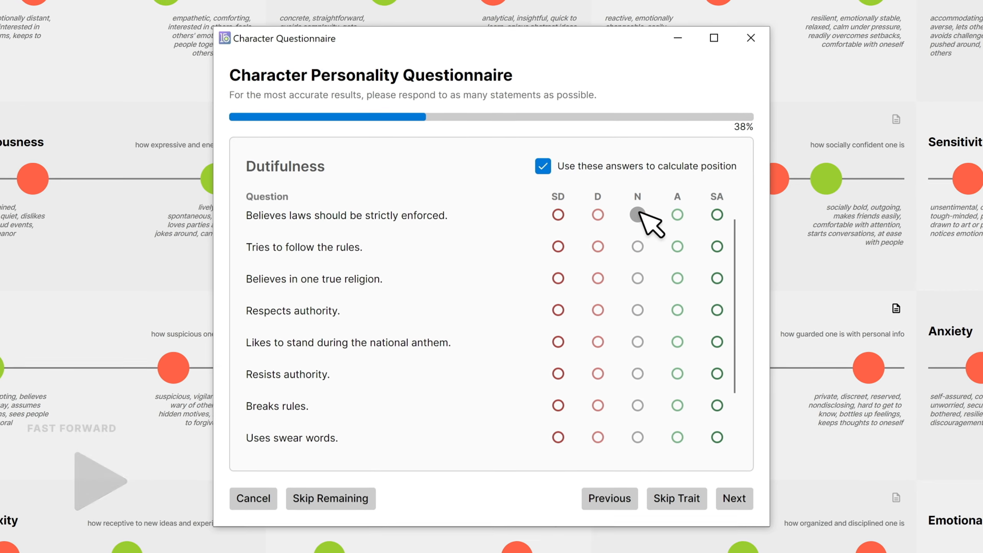
left_click(559, 343)
left_click(732, 496)
Step: Rate Social Confidence low, with Strongly Disagree on comfort around people, Disagree on party talk and making friends, and Agree on difficulty approaching others
left_click(557, 215)
left_click(597, 247)
left_click(597, 310)
left_click(675, 373)
left_click(636, 436)
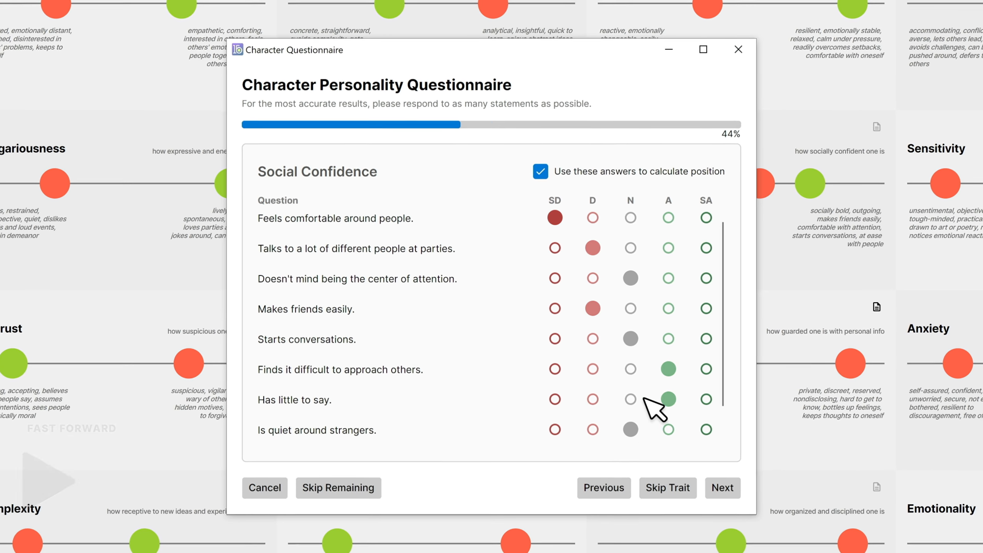
left_click(732, 496)
Step: Answer the Sensitivity statements mostly with Agree and Strongly Agree, using Disagree on the seventh one
left_click(715, 278)
left_click(666, 308)
left_click(703, 367)
left_click(592, 397)
left_click(719, 485)
Step: Rate Distrust: Disagree on suspecting hidden motives and Strongly Disagree on people being essentially evil
left_click(591, 249)
left_click(554, 368)
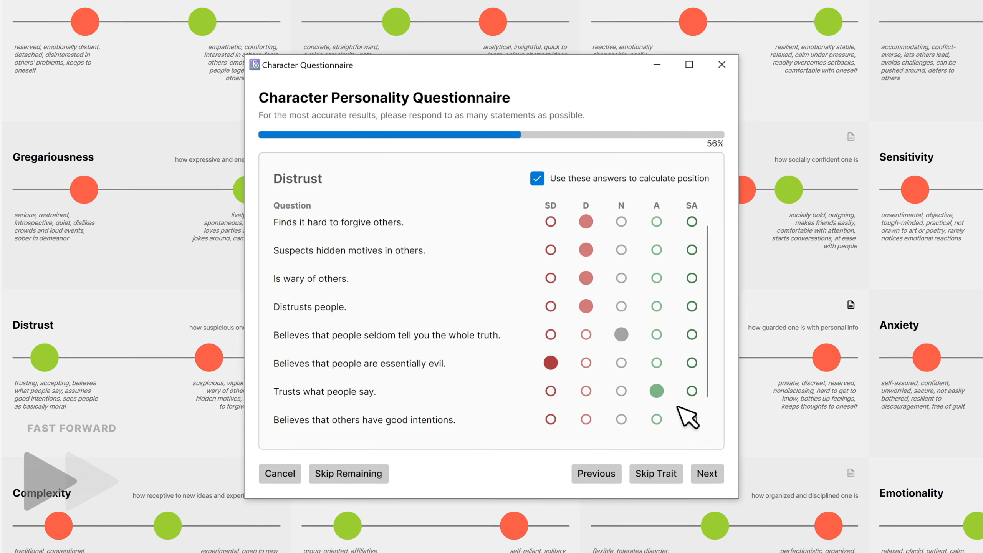
left_click(719, 485)
Step: Answer the Imagination statements with a mix of Agree and Neutral
left_click(666, 248)
left_click(619, 278)
left_click(653, 306)
left_click(619, 362)
left_click(703, 470)
Step: Rate Reserve: Neutral on revealing little about themselves and Disagree on being open about themselves to others
left_click(619, 222)
left_click(585, 362)
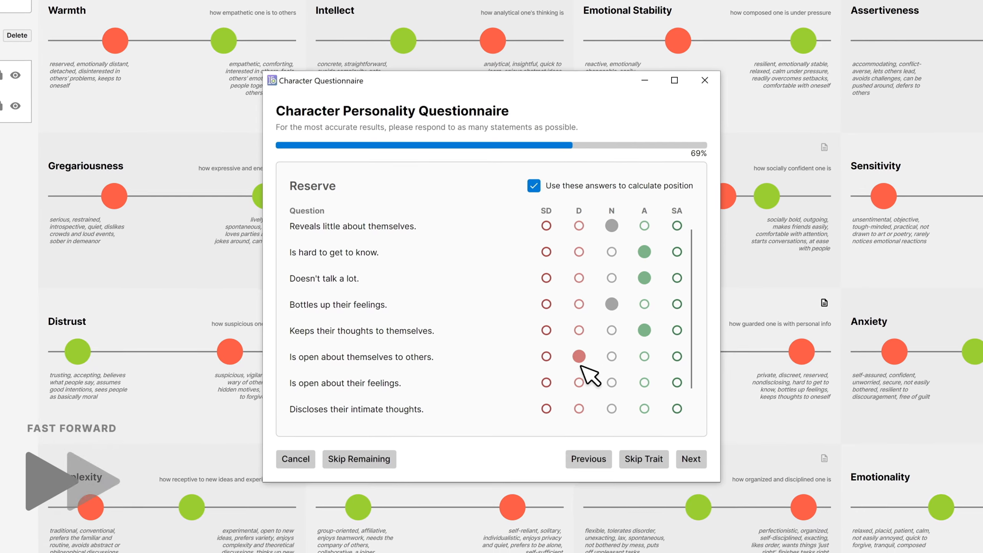
left_click(702, 470)
Step: Answer the first five Anxiety statements with Disagree, Agree, Agree, Strongly Agree and Neutral
left_click(584, 223)
left_click(641, 252)
left_click(641, 278)
left_click(674, 304)
left_click(609, 329)
left_click(687, 456)
Step: Rate Complexity: Strongly Agree on the importance of art and Agree on carrying the conversation to a higher level
left_click(674, 226)
left_click(641, 304)
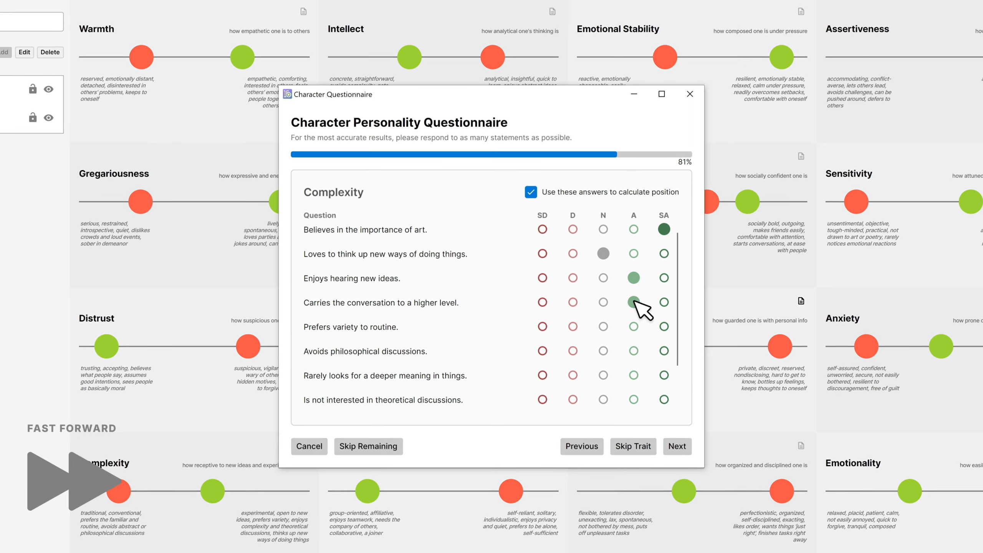
left_click(545, 381)
left_click(675, 444)
Step: Rate Introversion: Agree on spending time and eating alone, Neutral on doing things alone and privacy, Disagree on being part of a group
left_click(602, 254)
left_click(631, 278)
left_click(632, 326)
left_click(601, 374)
left_click(572, 398)
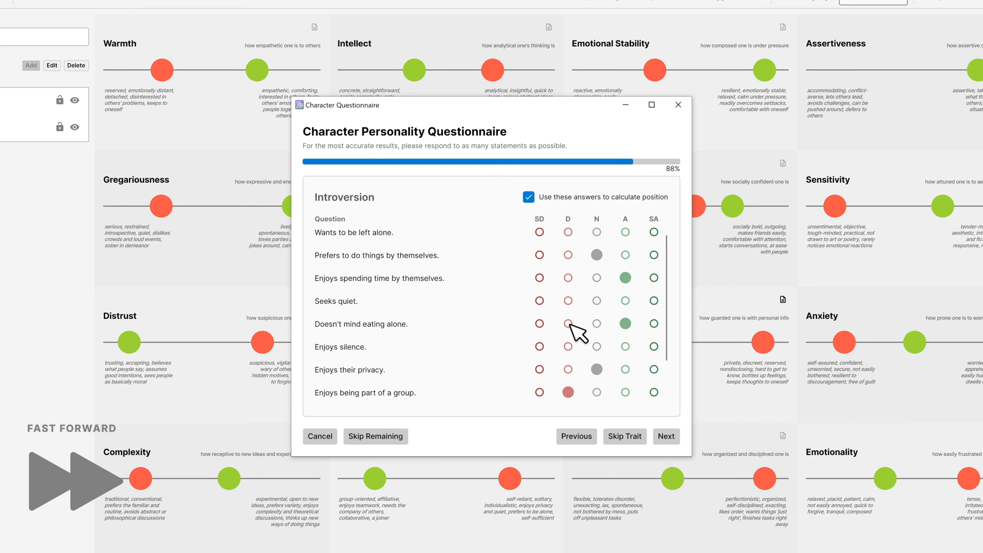
left_click(674, 444)
Step: Answer the Orderliness statements mostly with Disagree and Strongly Disagree, using Strongly Agree on the sixth one
left_click(571, 230)
left_click(539, 278)
left_click(567, 301)
left_click(567, 323)
left_click(652, 346)
left_click(539, 369)
left_click(665, 434)
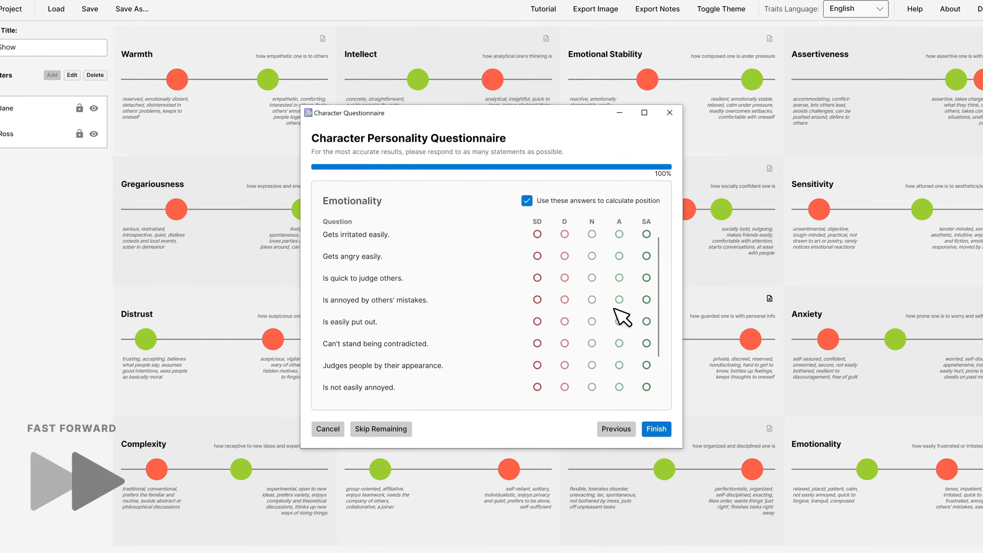
Step: Rate Emotionality with a mix of Neutral, Agree and Disagree, finish the questionnaire and confirm the new supporting character
left_click(595, 256)
left_click(567, 278)
left_click(618, 300)
left_click(591, 343)
left_click(618, 365)
left_click(564, 386)
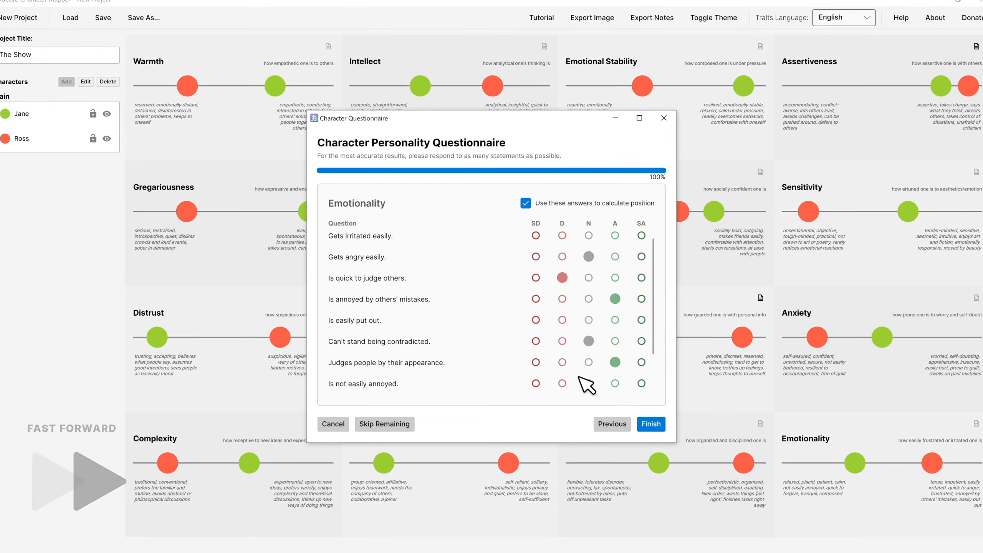
left_click(651, 423)
left_click(525, 359)
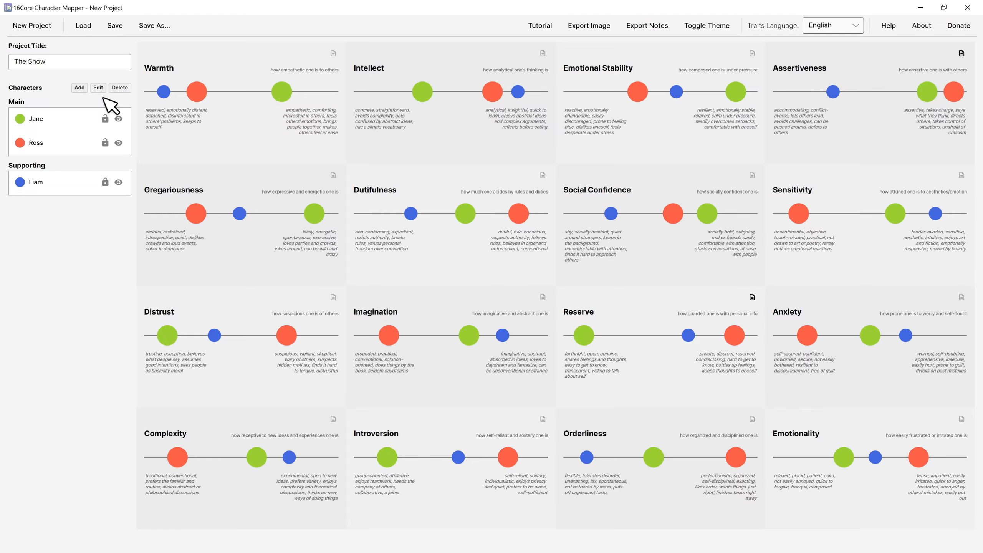
Step: Switch the traits language from English through the other available languages, including Français, Español, Italiano and Polski
left_click(847, 26)
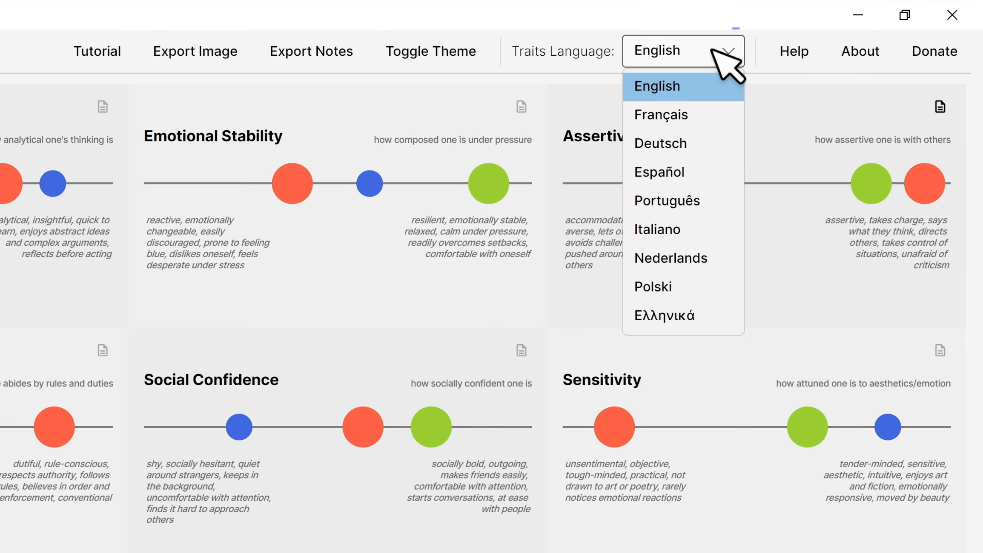
left_click(718, 86)
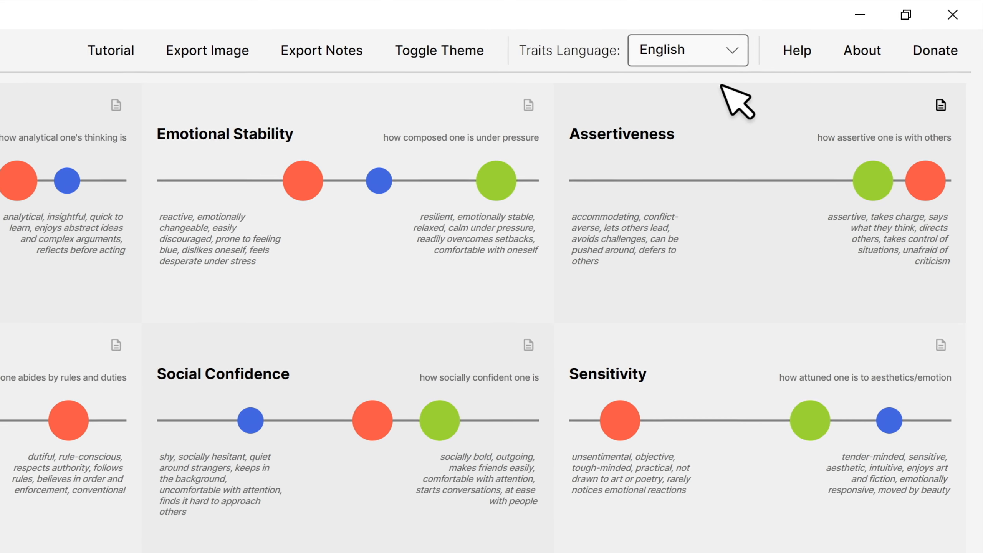
key("Down")
key("Down")
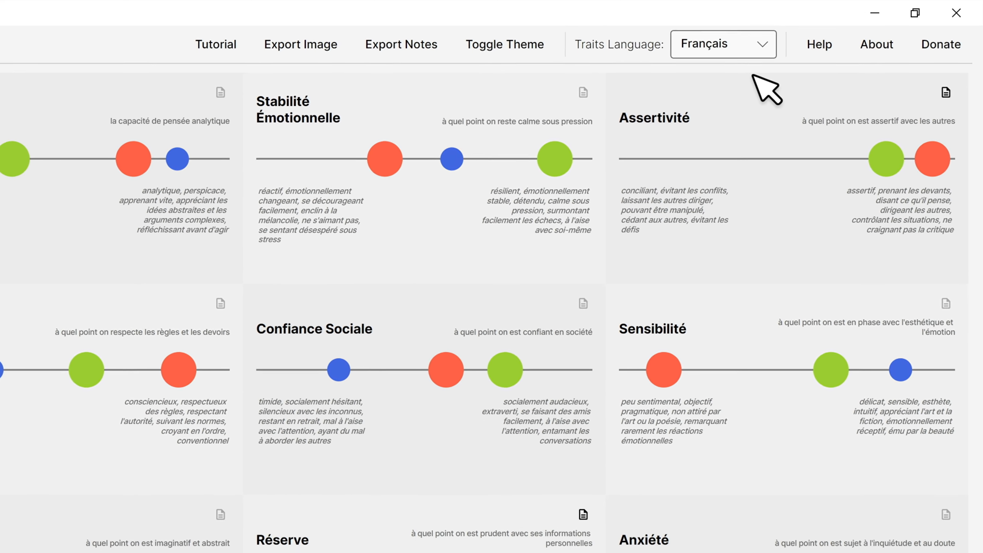
key("Down")
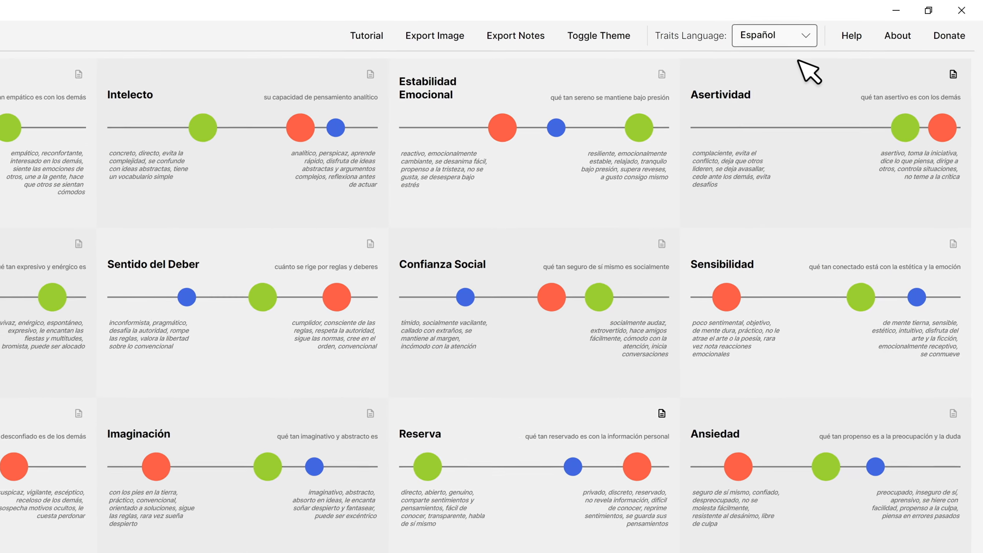
key("Down")
key("Down")
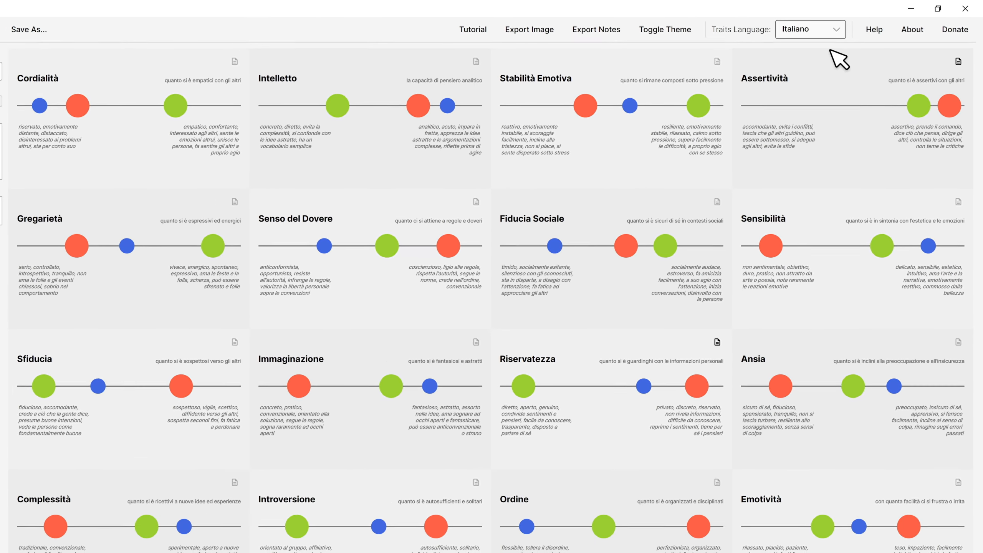
key("Down")
key("Down")
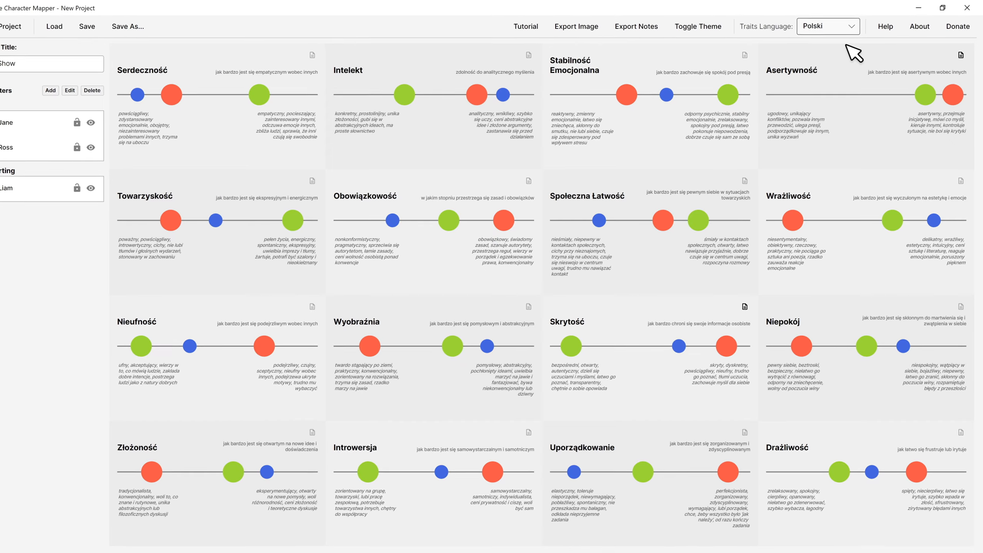
key("Down")
key("Down")
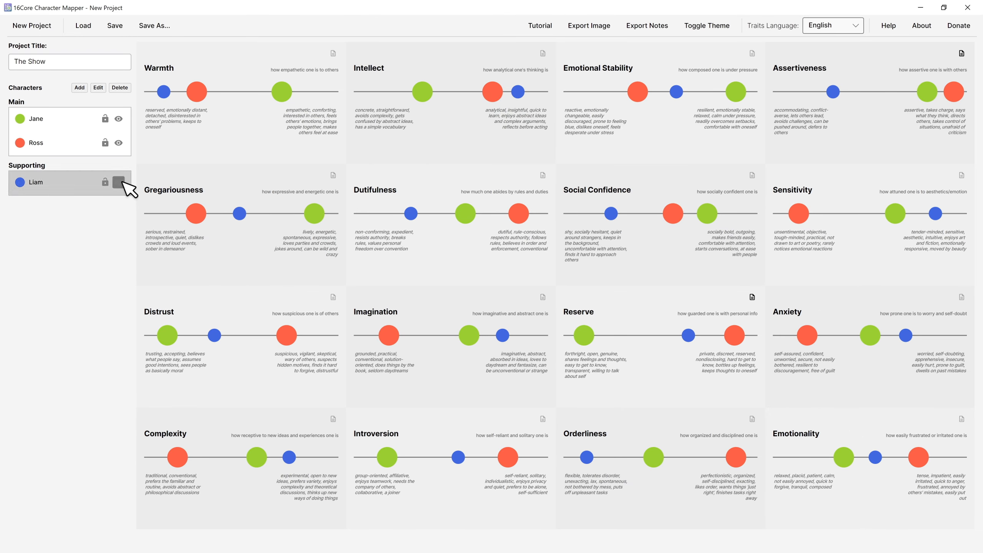
Step: Hide the blue supporting character and show it again, and turn its lock on and off
left_click(118, 182)
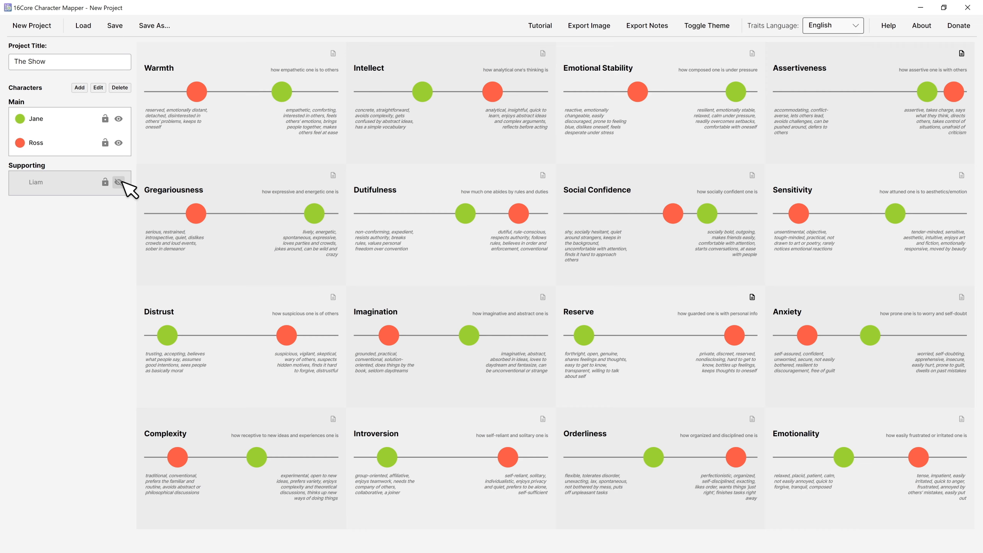
left_click(118, 182)
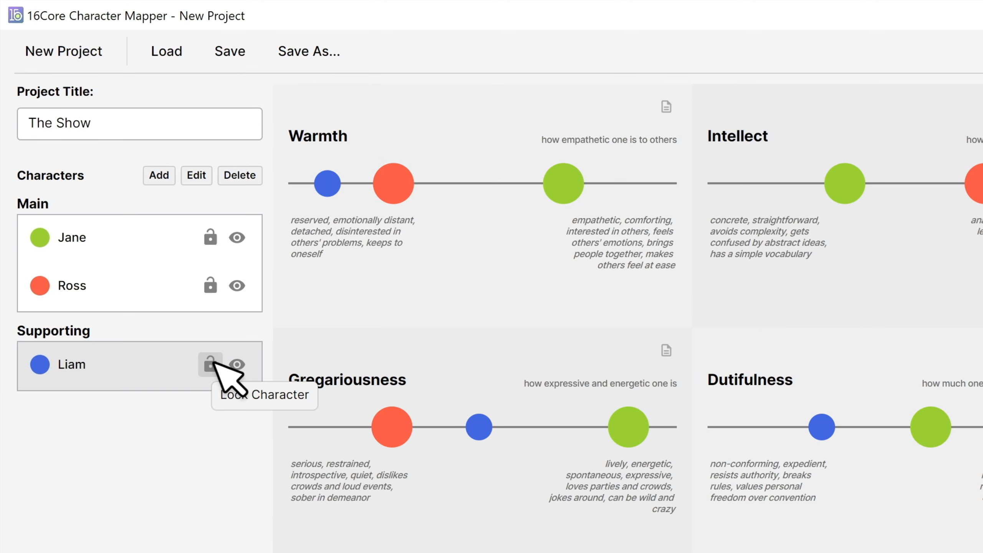
left_click(210, 364)
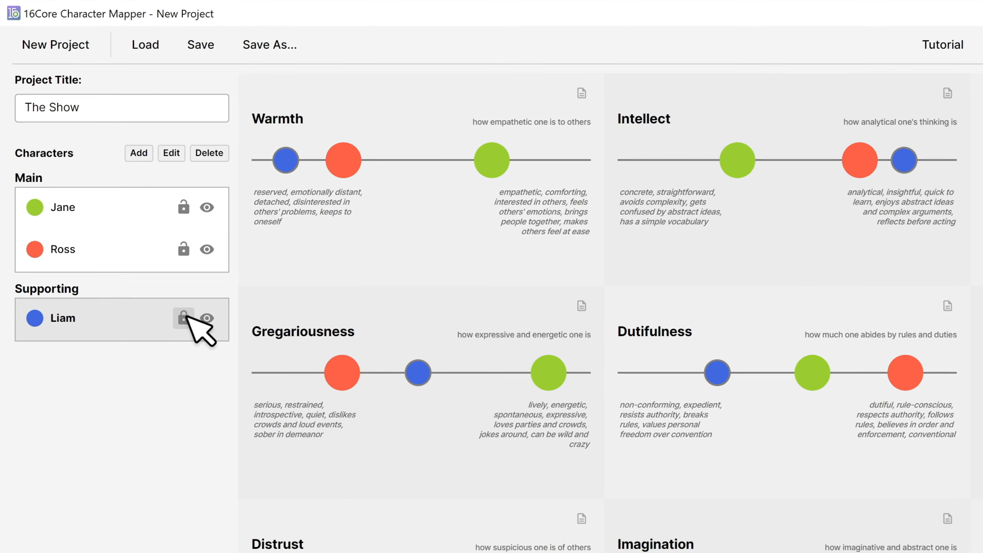
left_click(187, 317)
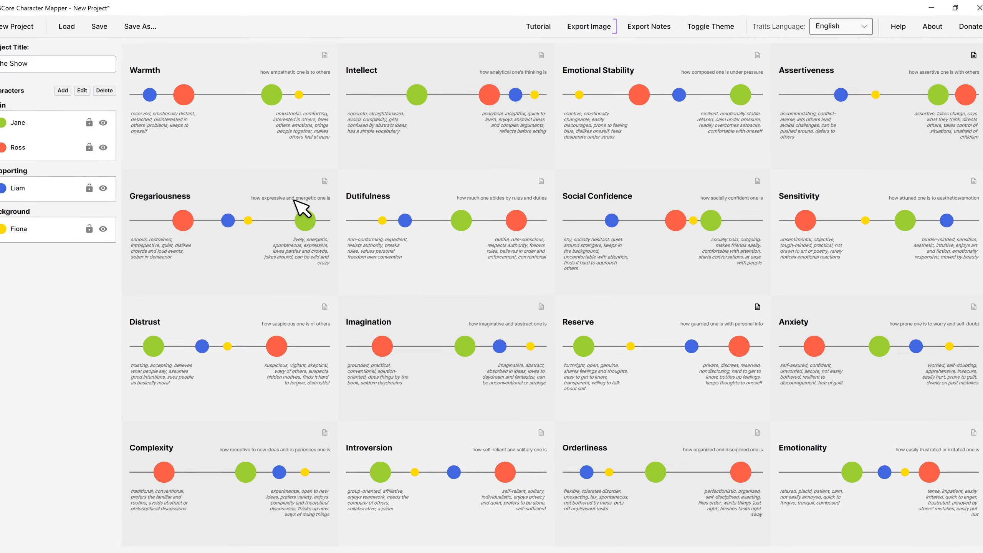
Step: Review the image export options for a character category and for selected characters, leaving without exporting
left_click(592, 26)
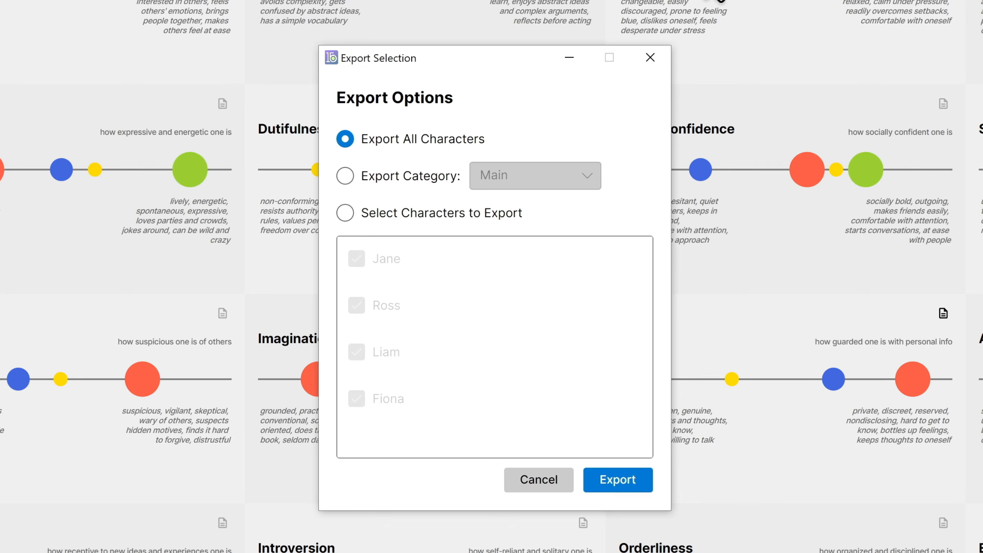
left_click(344, 176)
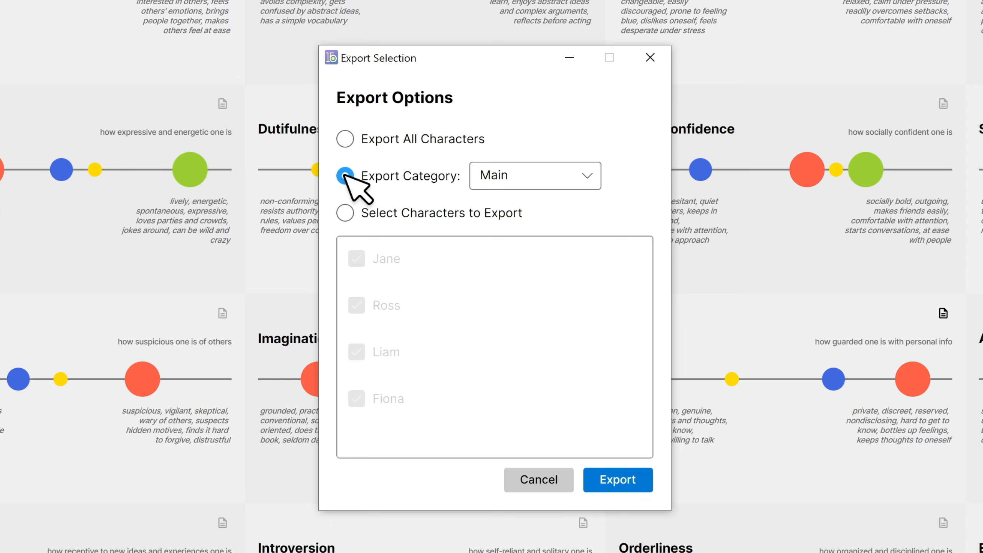
left_click(588, 177)
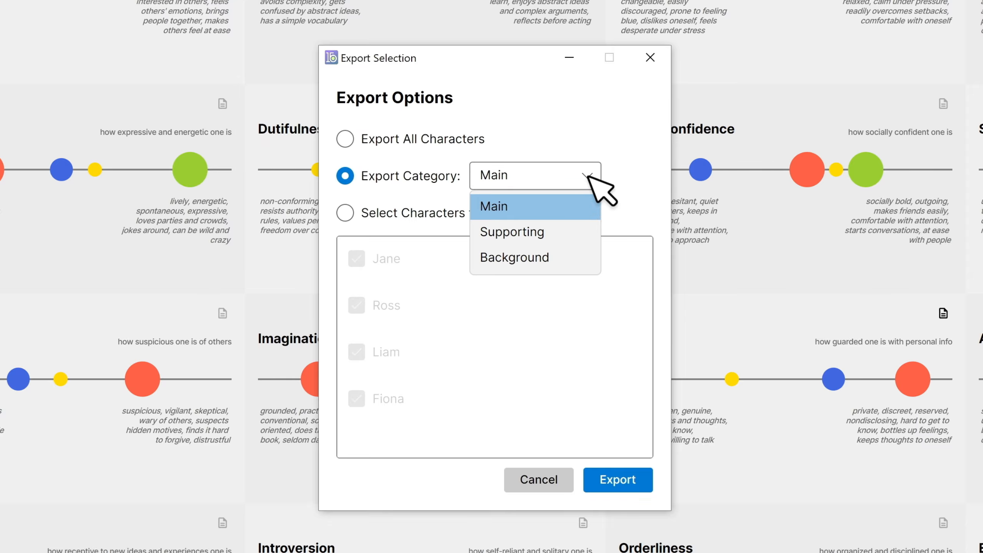
left_click(589, 176)
left_click(345, 213)
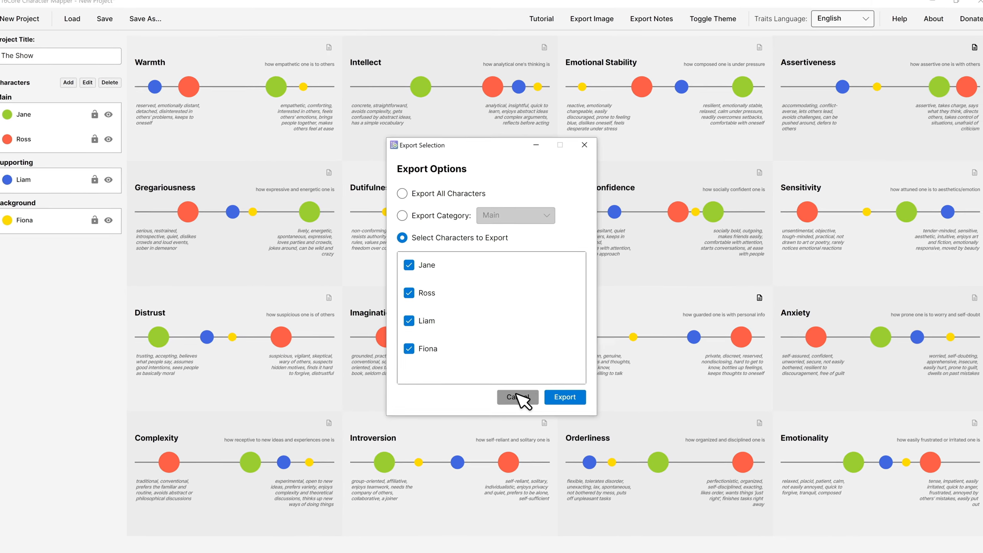
left_click(518, 397)
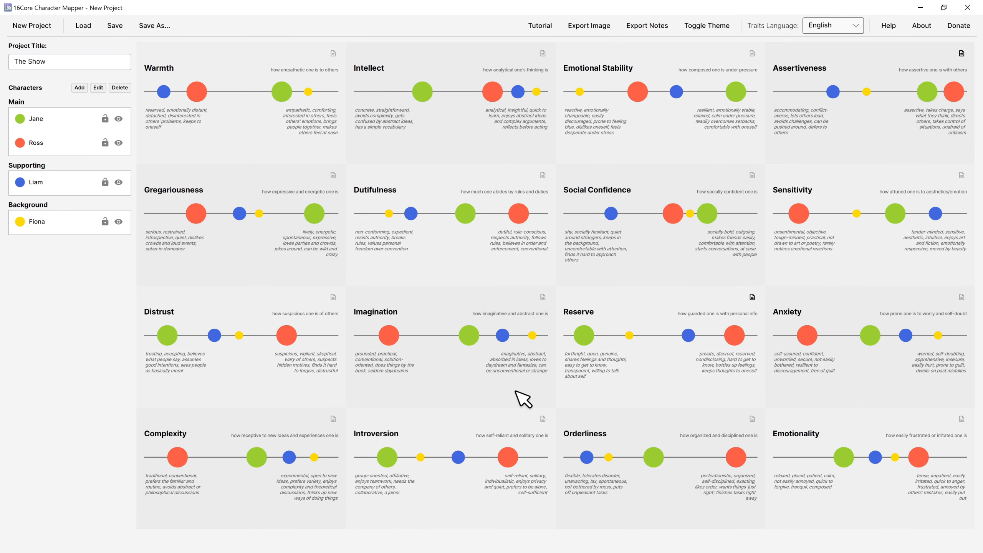
Step: Open the format options for exporting the trait notes
left_click(647, 25)
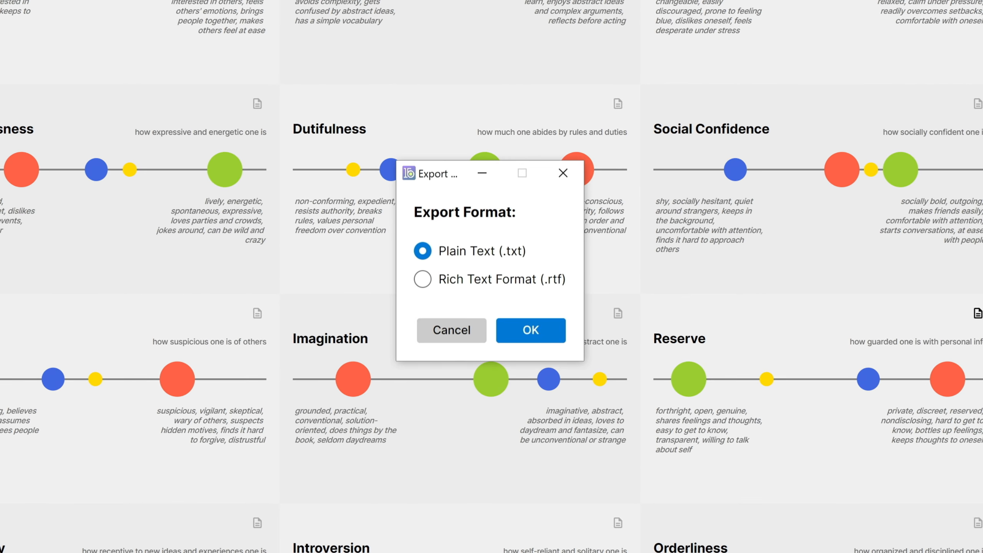